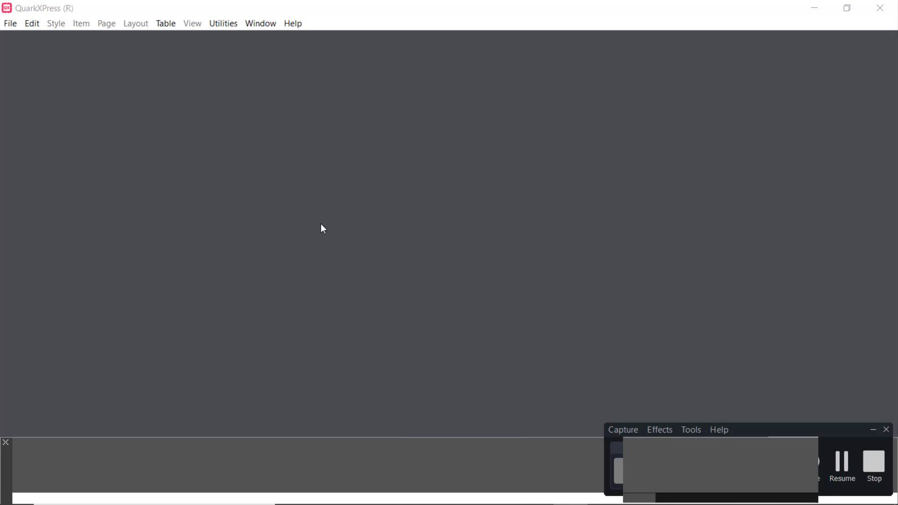
Create a new project with a one-page Print layout in Legal size, Landscape orientation
{"action": "left_click", "coordinate": [9, 26]}
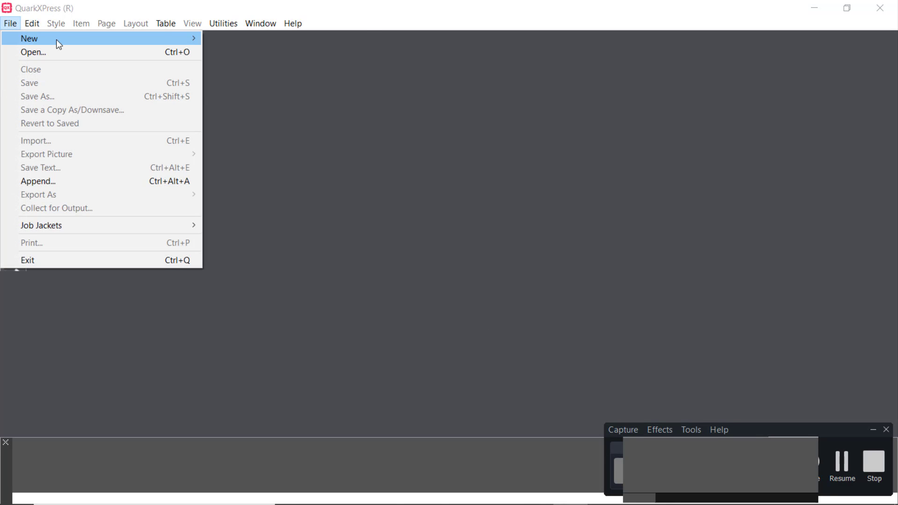
{"action": "mouse_move", "coordinate": [182, 37]}
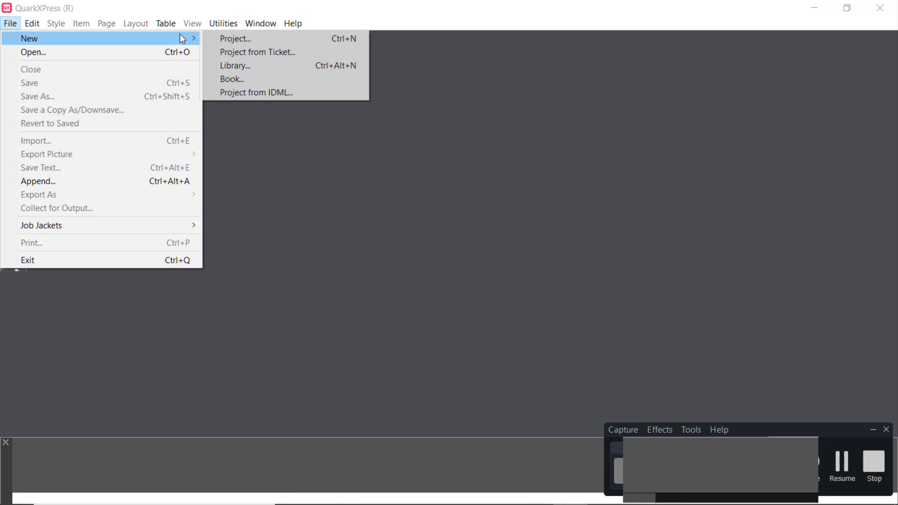
{"action": "left_click", "coordinate": [241, 41]}
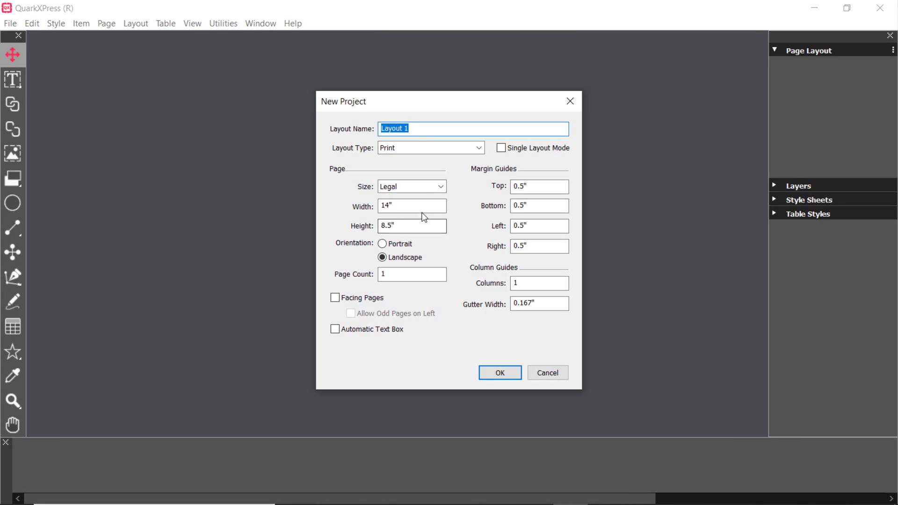
{"action": "left_click", "coordinate": [479, 148]}
{"action": "left_click", "coordinate": [479, 148]}
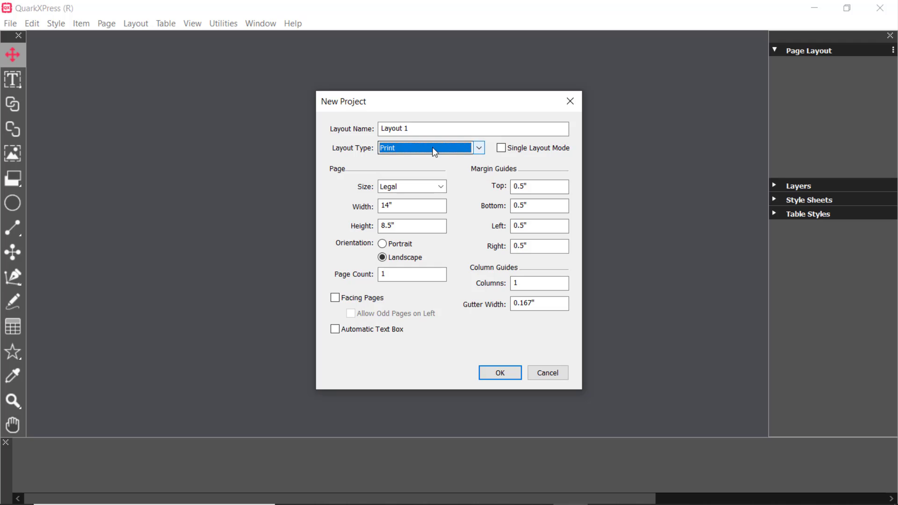
{"action": "left_click", "coordinate": [500, 373]}
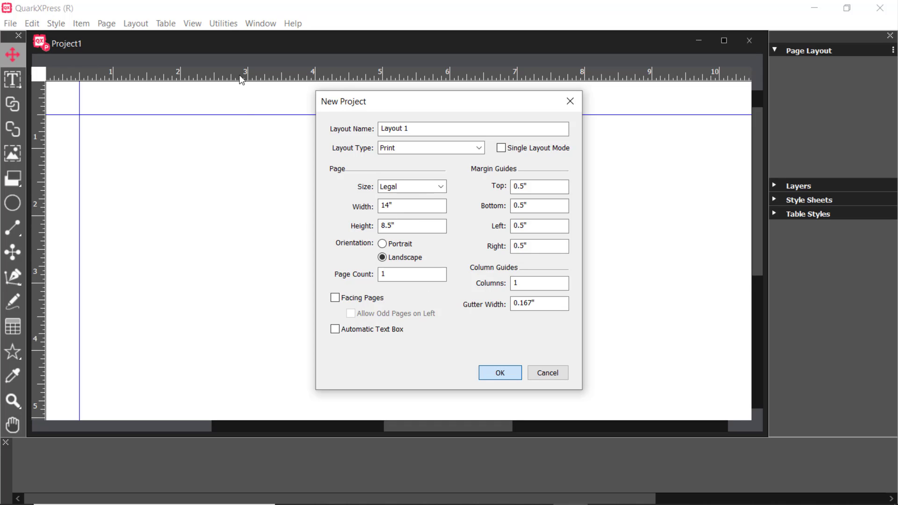
Draw a picture box about 5.675" wide and 5.937" high in the left half of the page
{"action": "left_click", "coordinate": [194, 24]}
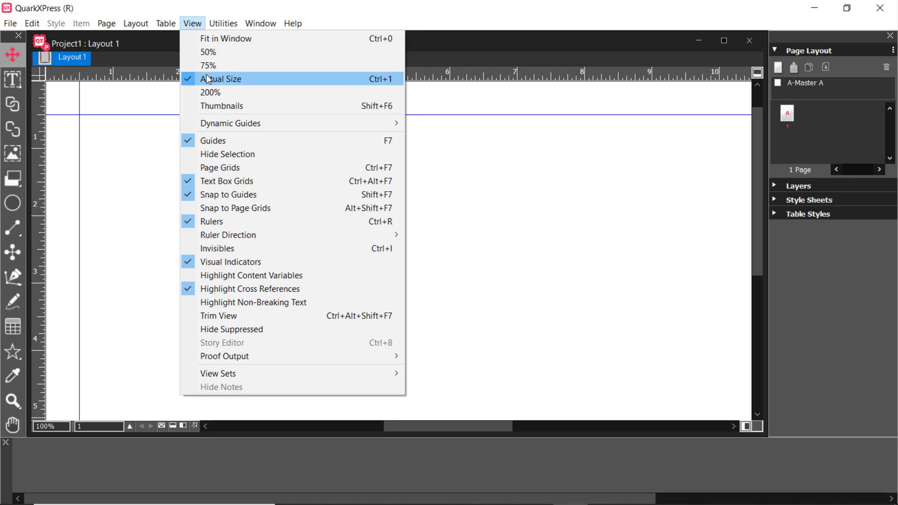
{"action": "left_click", "coordinate": [225, 38]}
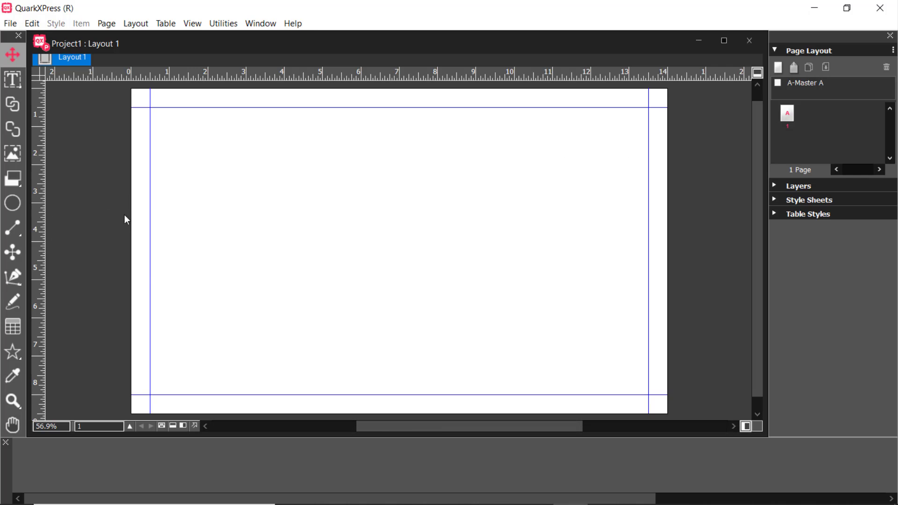
{"action": "left_click", "coordinate": [13, 153]}
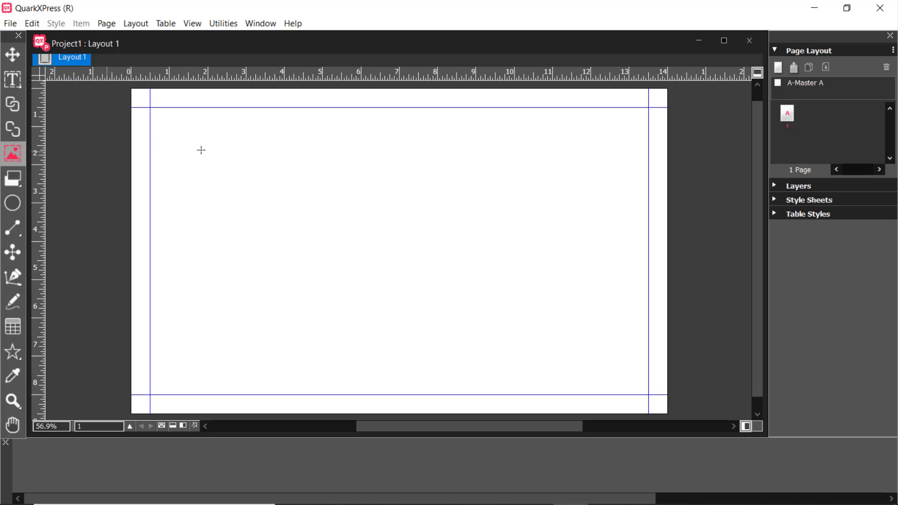
{"action": "left_click_drag", "start_coordinate": [182, 137], "coordinate": [391, 363]}
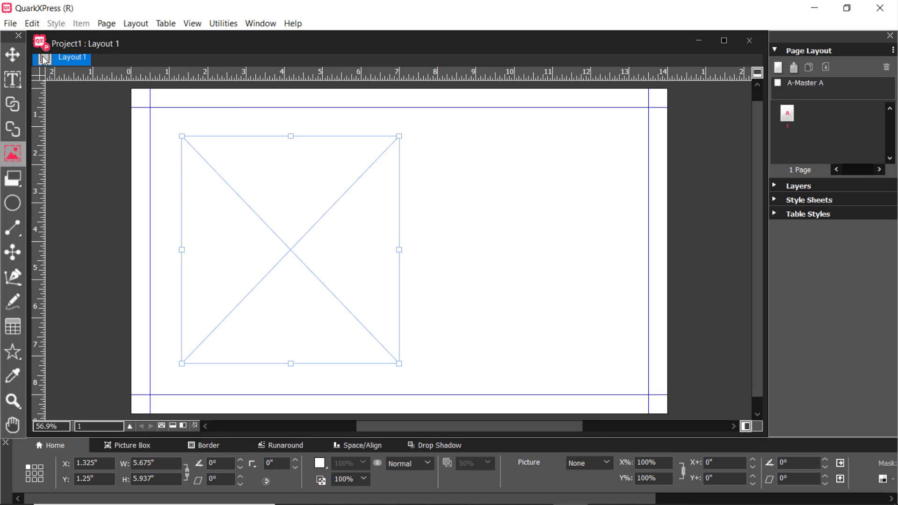
Import the picture "02 - Copy" from IMAGES FOR NET > IMAGES > cute baby pics on drive H: into the picture box
{"action": "left_click", "coordinate": [10, 23]}
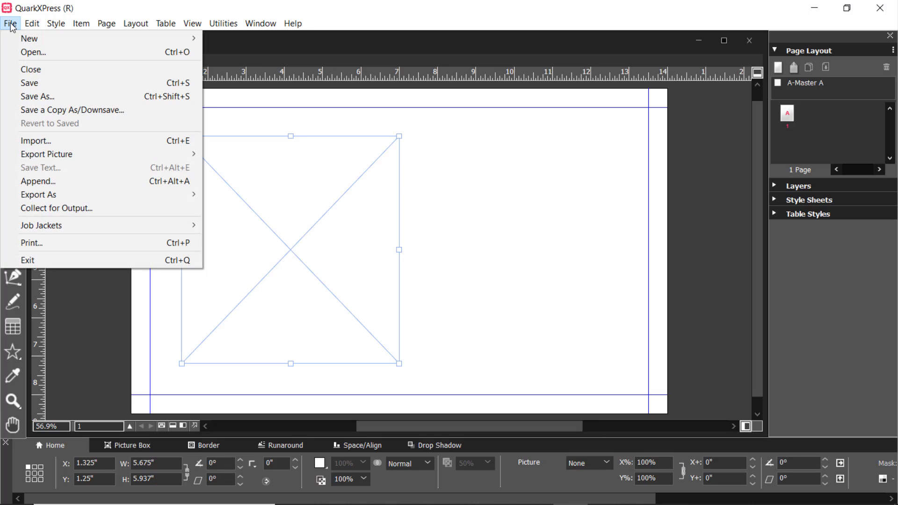
{"action": "left_click", "coordinate": [42, 140]}
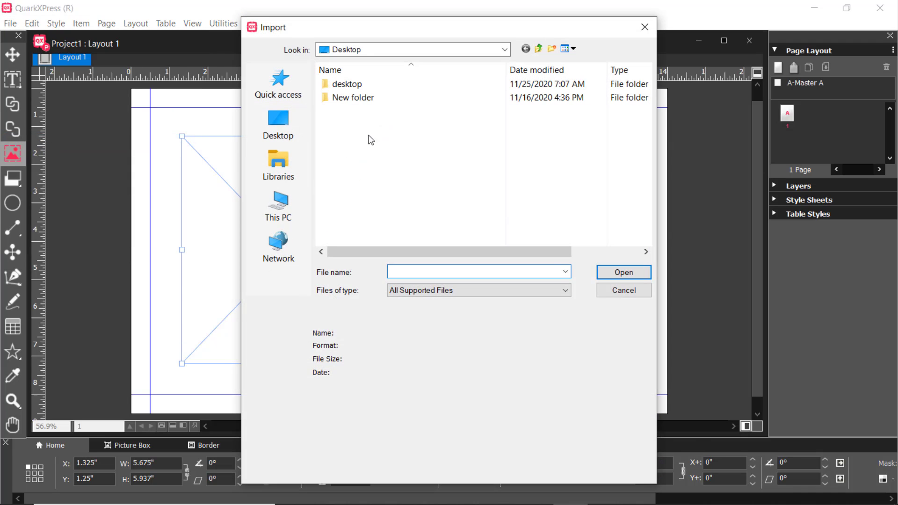
{"action": "left_click", "coordinate": [283, 207]}
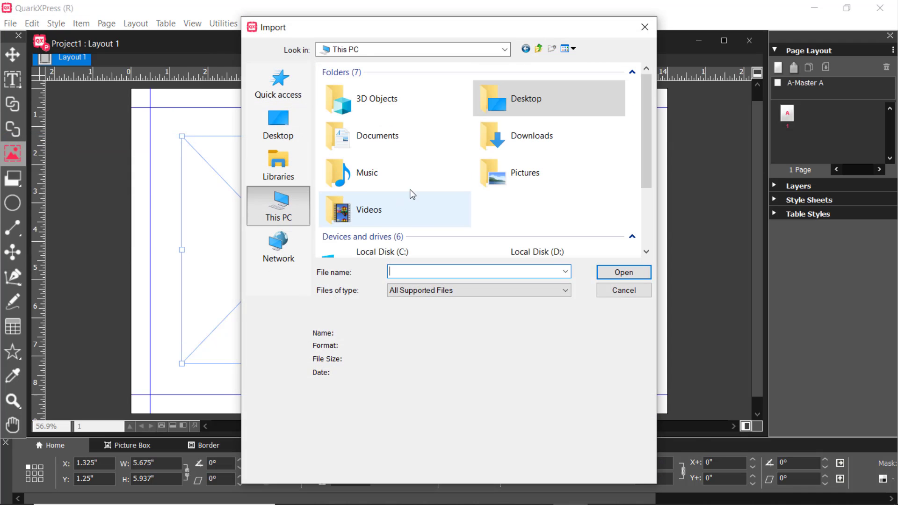
{"action": "scroll", "coordinate": [435, 201], "scroll_direction": "down", "scroll_amount": 3}
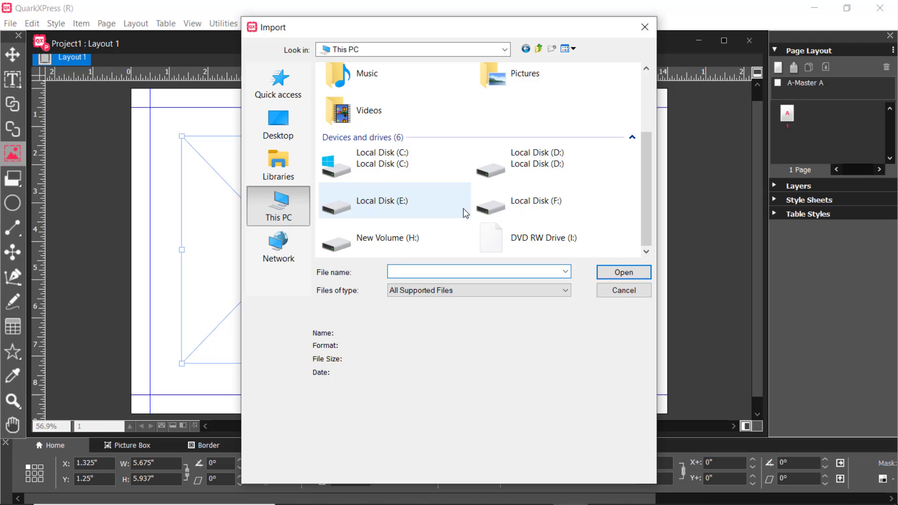
{"action": "double_click", "coordinate": [431, 236]}
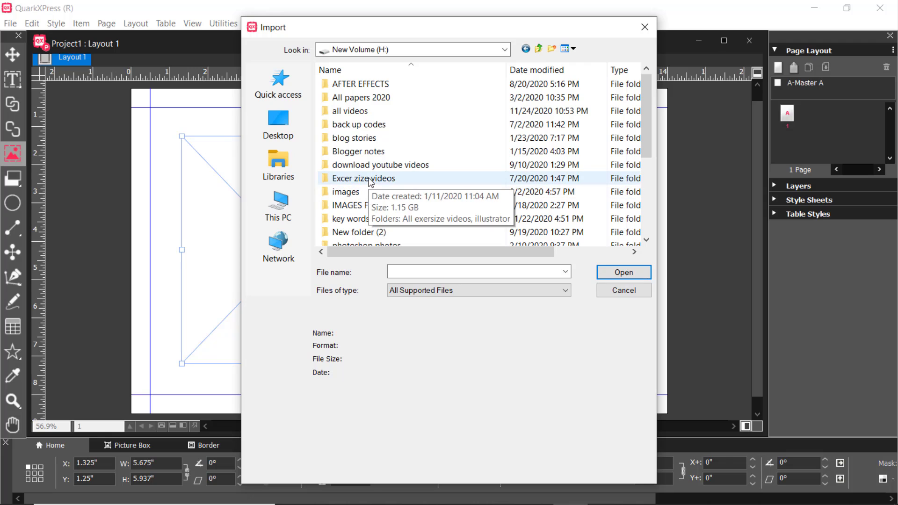
{"action": "double_click", "coordinate": [358, 206]}
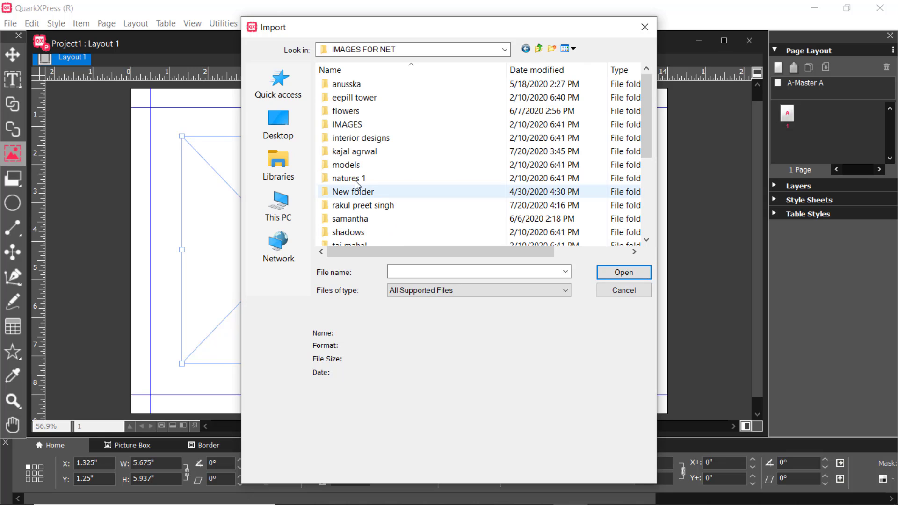
{"action": "double_click", "coordinate": [353, 125]}
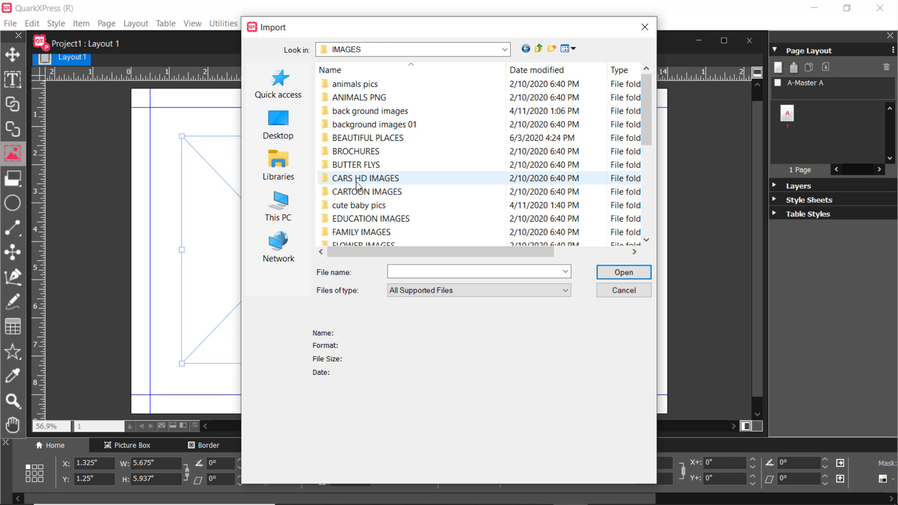
{"action": "double_click", "coordinate": [365, 205]}
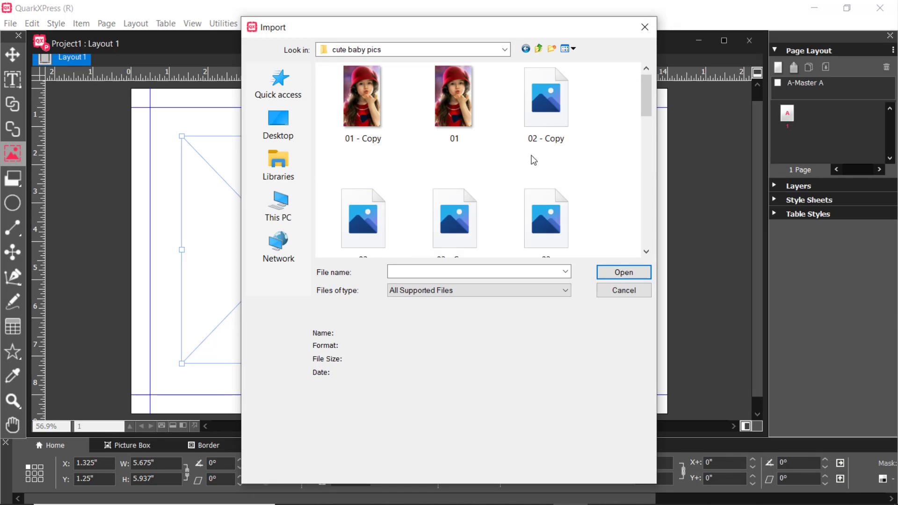
{"action": "left_click", "coordinate": [548, 104]}
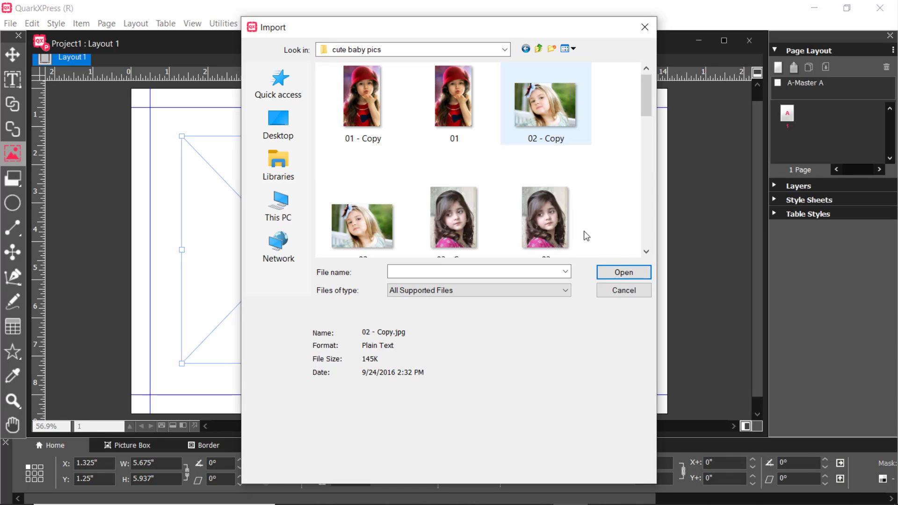
{"action": "left_click", "coordinate": [613, 271]}
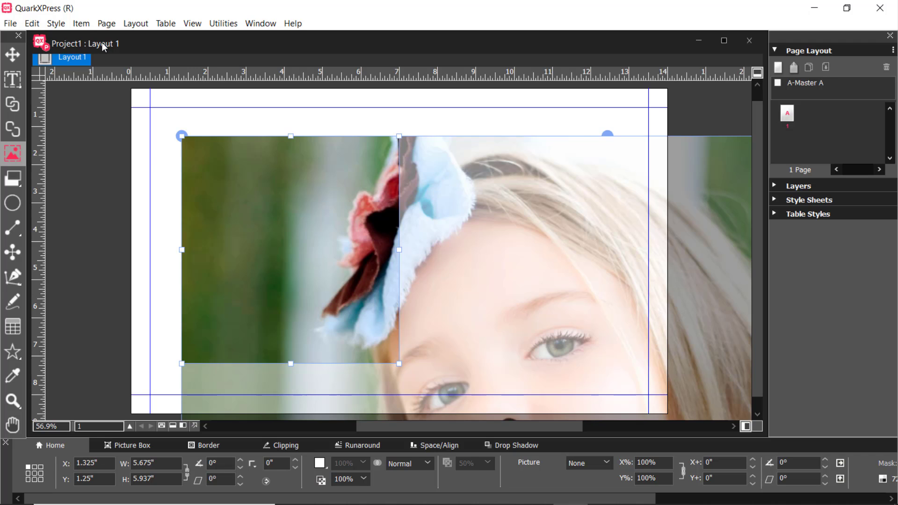
Scale the imported picture to fit its box, and rescale it to fill the box
{"action": "left_click", "coordinate": [56, 23]}
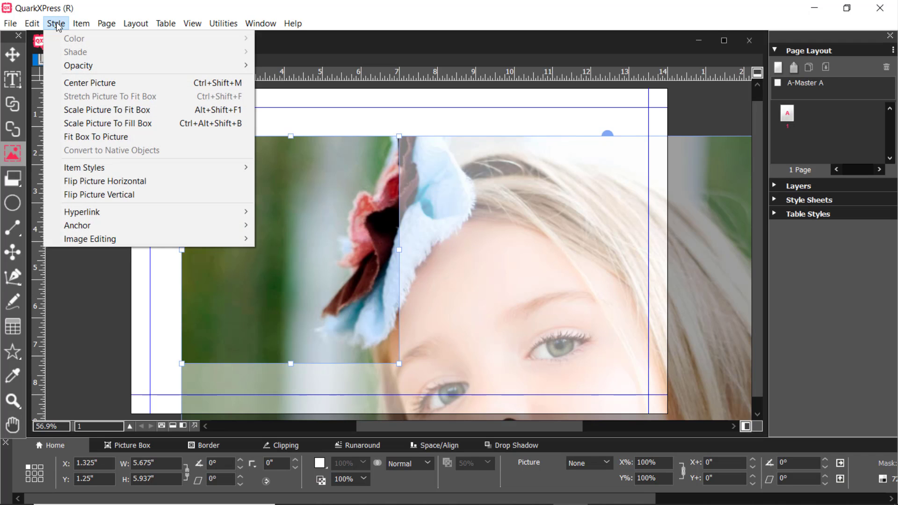
{"action": "left_click", "coordinate": [89, 109]}
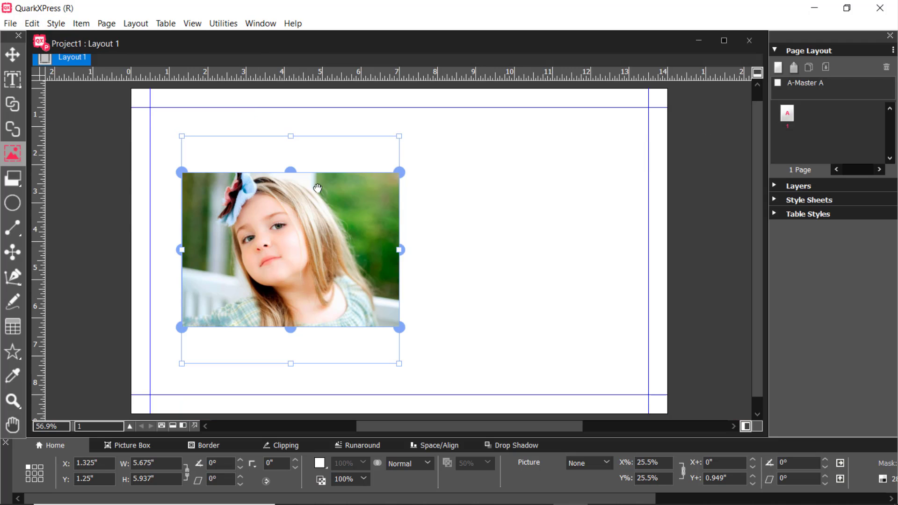
{"action": "left_click", "coordinate": [56, 23]}
{"action": "left_click", "coordinate": [85, 124]}
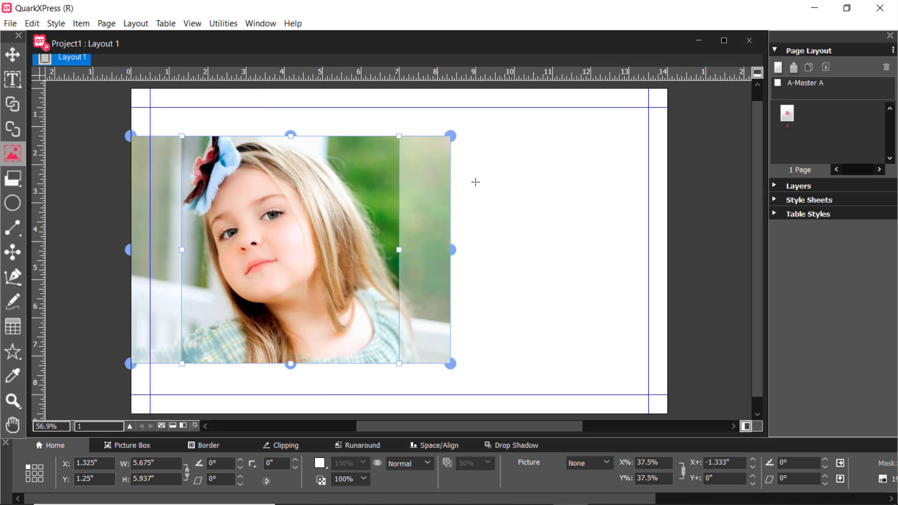
Fit the box to the picture and move it inside the margins, to about X 1.526", Y 0.845"
{"action": "left_click", "coordinate": [63, 24]}
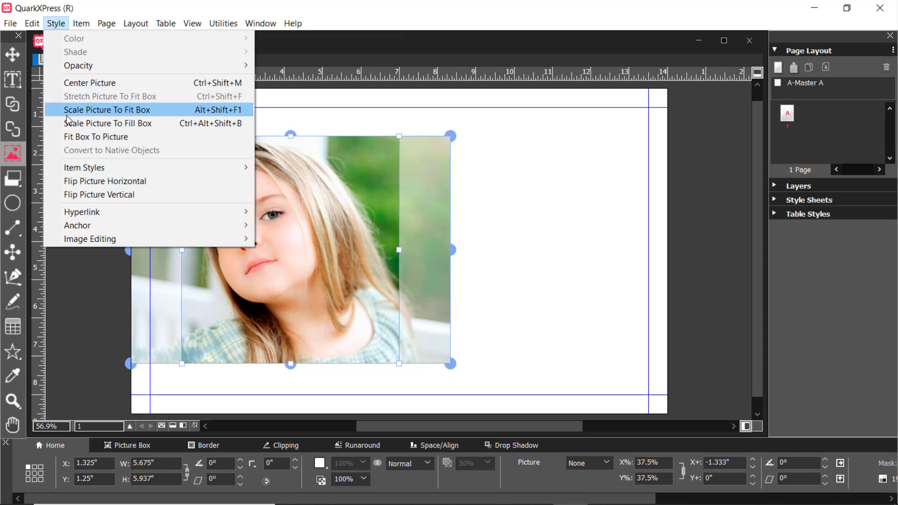
{"action": "left_click", "coordinate": [68, 140]}
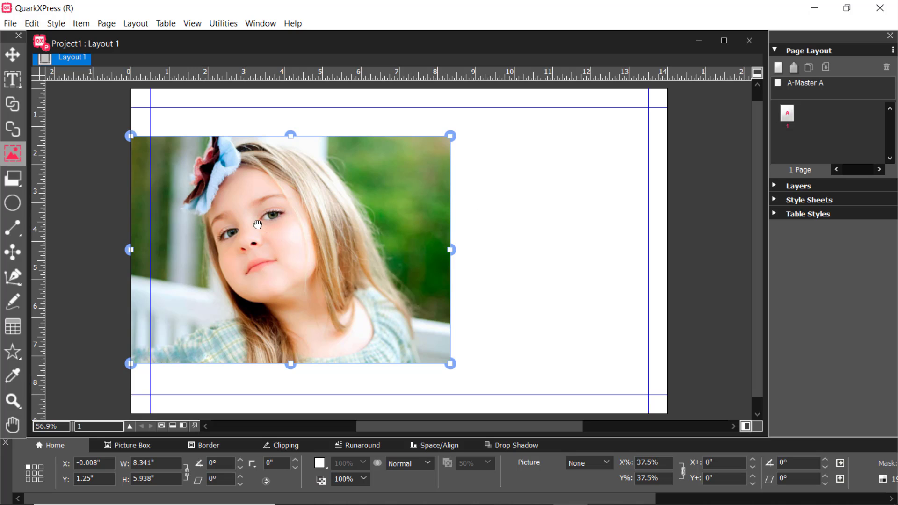
{"action": "left_click", "coordinate": [13, 55]}
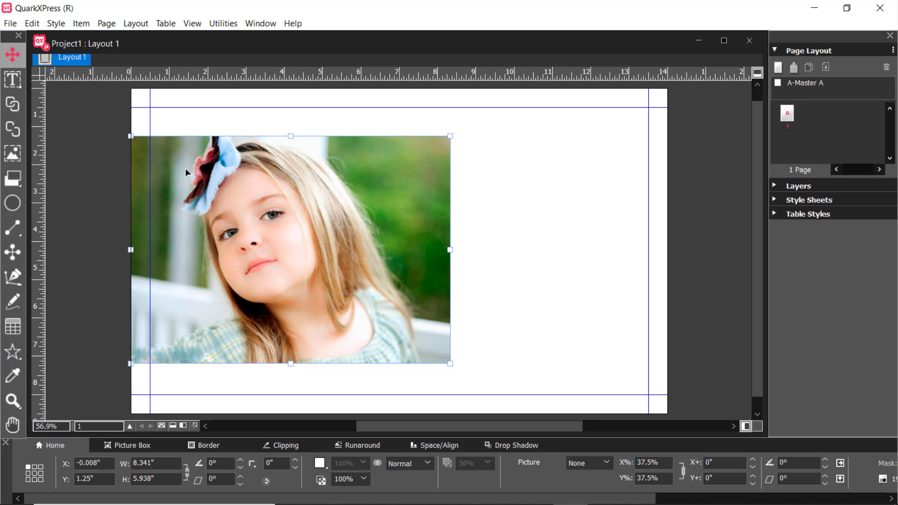
{"action": "left_click_drag", "start_coordinate": [320, 213], "coordinate": [352, 237]}
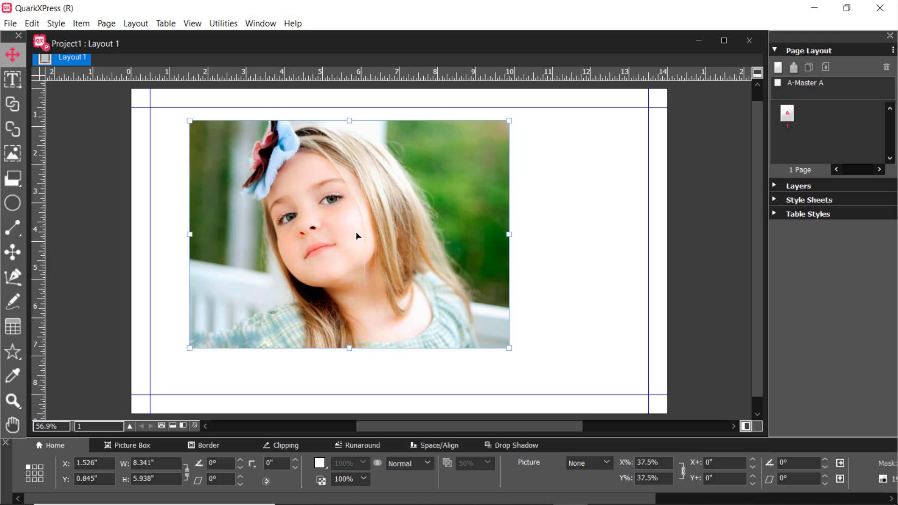
Scale the picture content to about 37.3% within its box and move the box to about X 0.945", Y 0.743"
{"action": "double_click", "coordinate": [346, 223]}
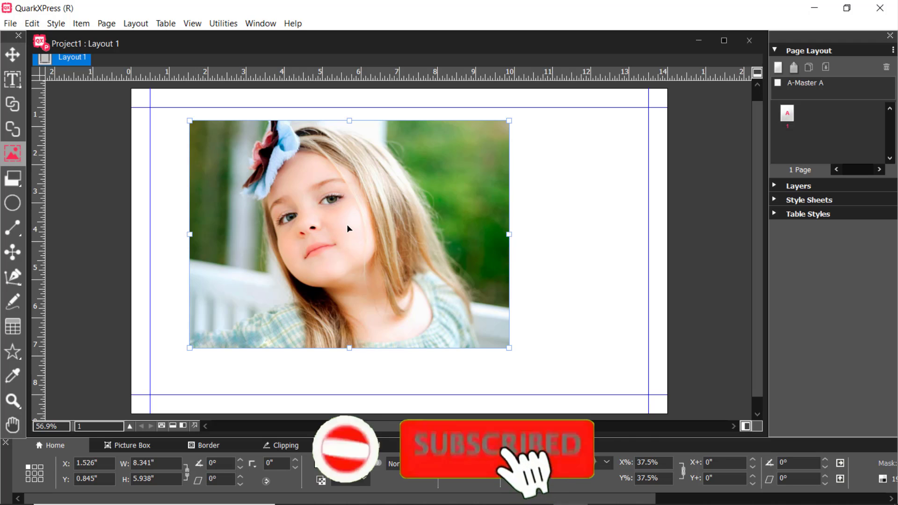
{"action": "mouse_move", "coordinate": [349, 120]}
{"action": "left_mouse_down"}
{"action": "mouse_move", "coordinate": [348, 143]}
{"action": "mouse_move", "coordinate": [349, 120]}
{"action": "left_mouse_up"}
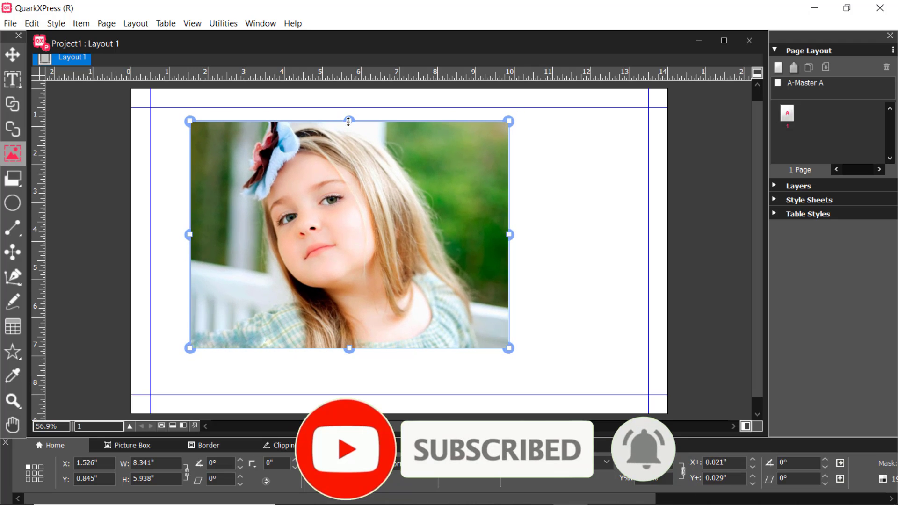
{"action": "left_click", "coordinate": [13, 54]}
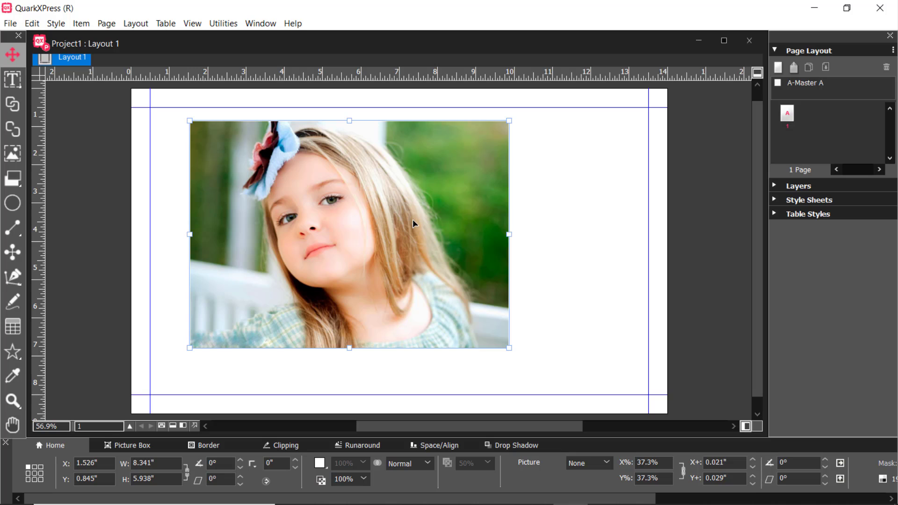
{"action": "mouse_move", "coordinate": [401, 217]}
{"action": "left_mouse_down"}
{"action": "mouse_move", "coordinate": [374, 204]}
{"action": "mouse_move", "coordinate": [393, 218]}
{"action": "left_mouse_up"}
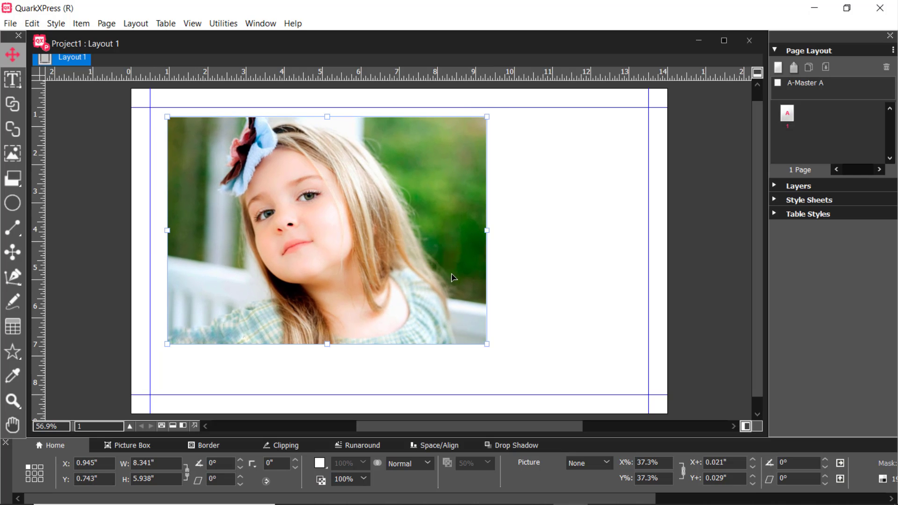
Open the Image Editing palette beside the picture and examine its lists of filters and adjustments
{"action": "left_click", "coordinate": [253, 26]}
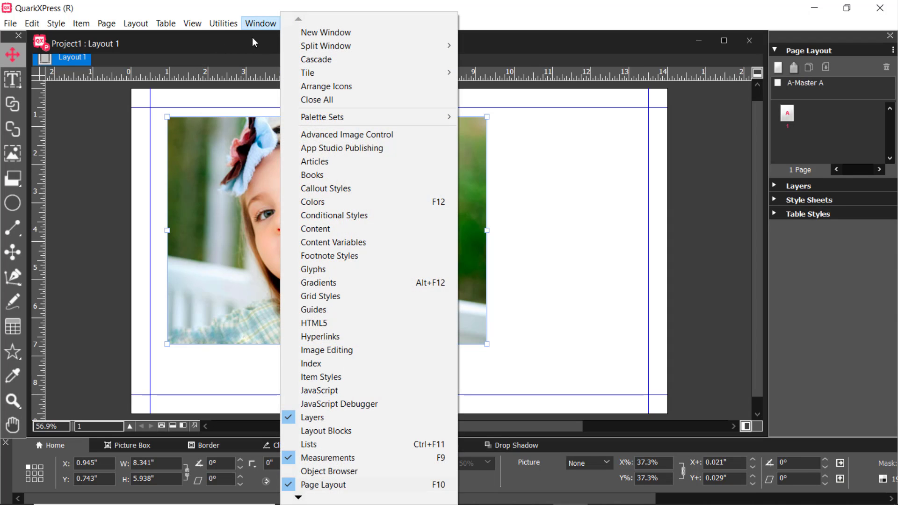
{"action": "left_click", "coordinate": [340, 352]}
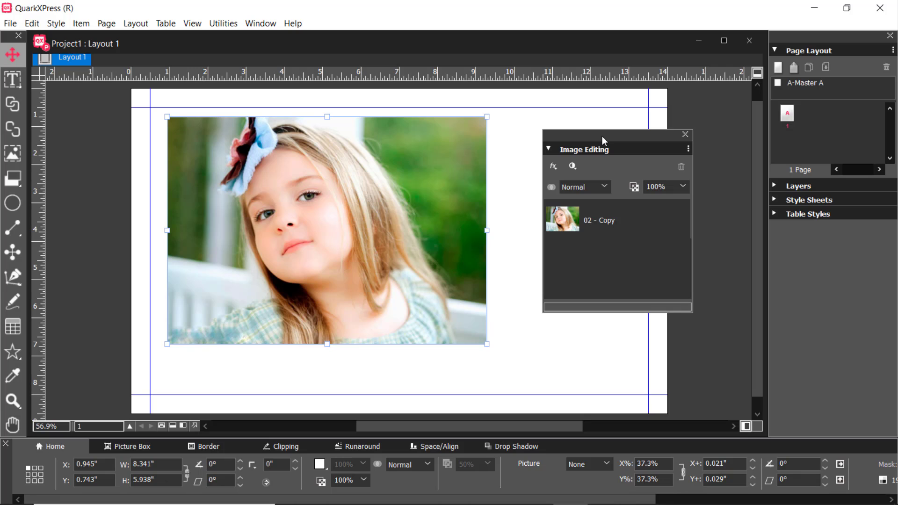
{"action": "left_click_drag", "start_coordinate": [602, 136], "coordinate": [589, 133]}
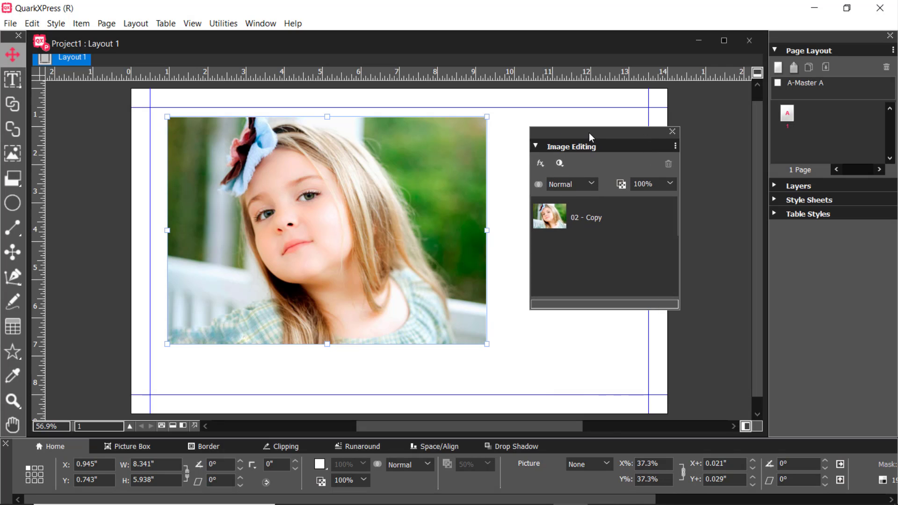
{"action": "left_click", "coordinate": [541, 164]}
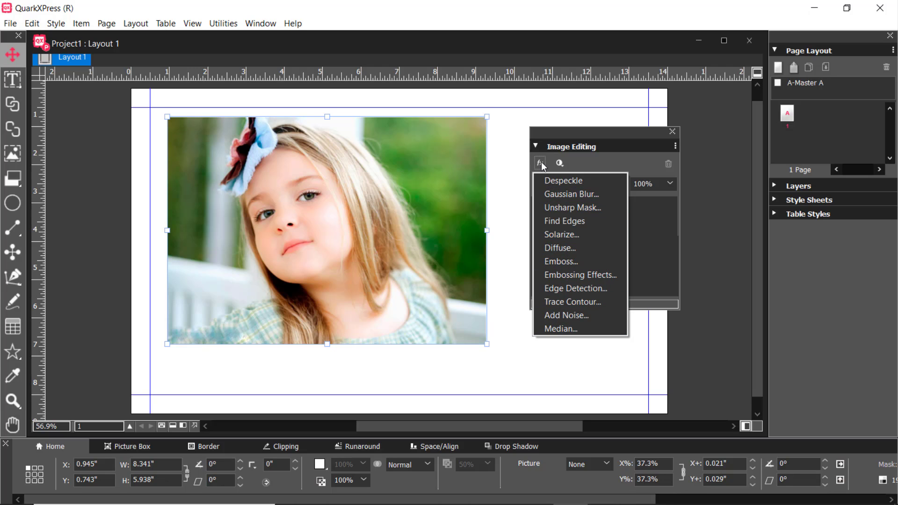
{"action": "left_click", "coordinate": [563, 163]}
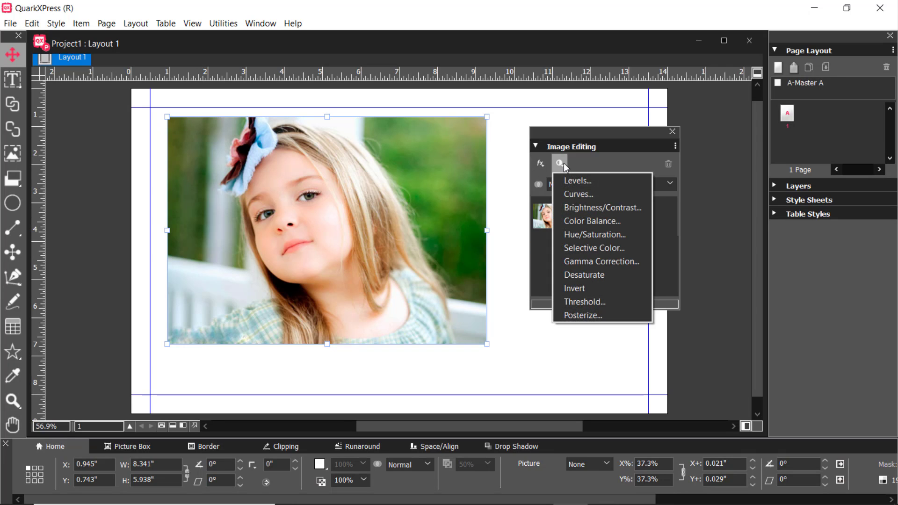
Start a Hue/Saturation adjustment on the picture, try saturation at -100, and bring it back to 1
{"action": "left_click", "coordinate": [582, 221]}
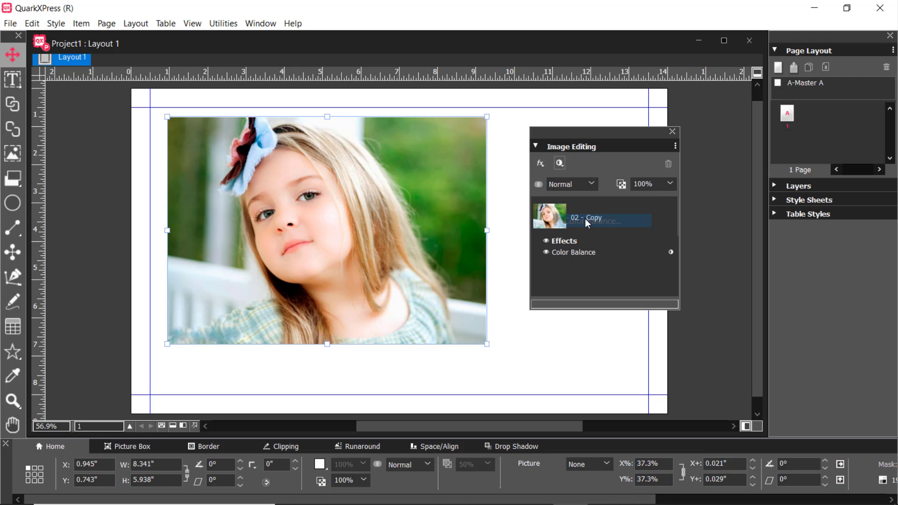
{"action": "left_click", "coordinate": [523, 327]}
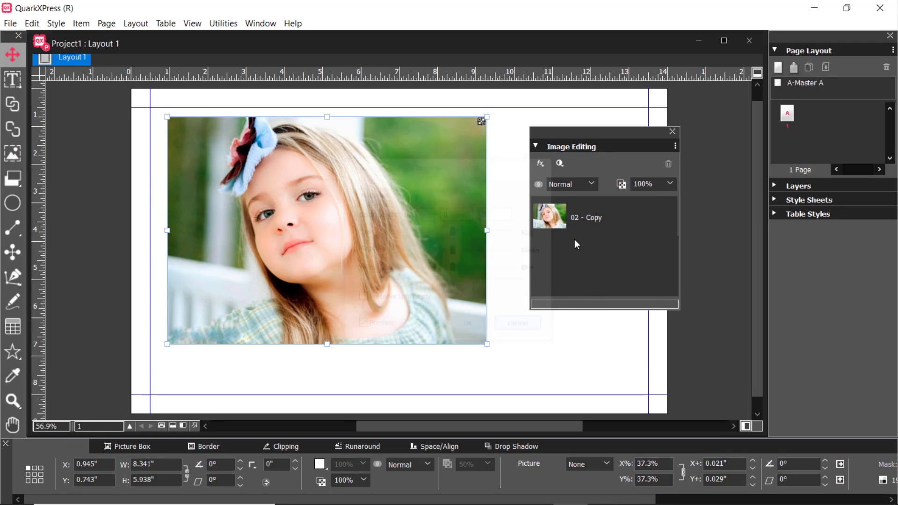
{"action": "left_click", "coordinate": [563, 164]}
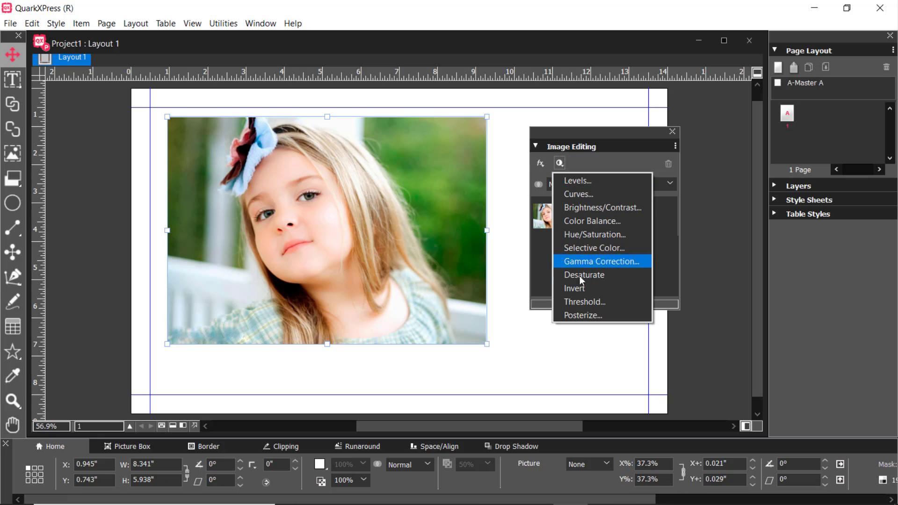
{"action": "left_click", "coordinate": [581, 234]}
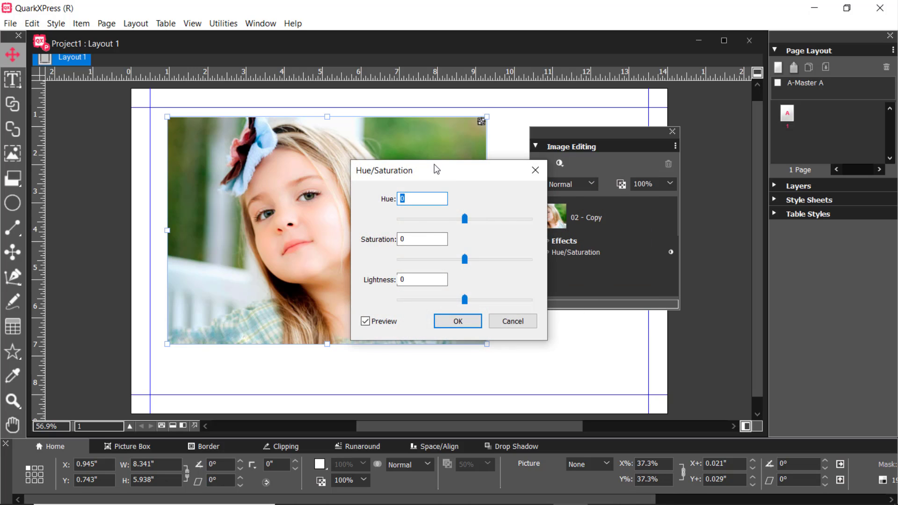
{"action": "left_click_drag", "start_coordinate": [436, 169], "coordinate": [523, 158]}
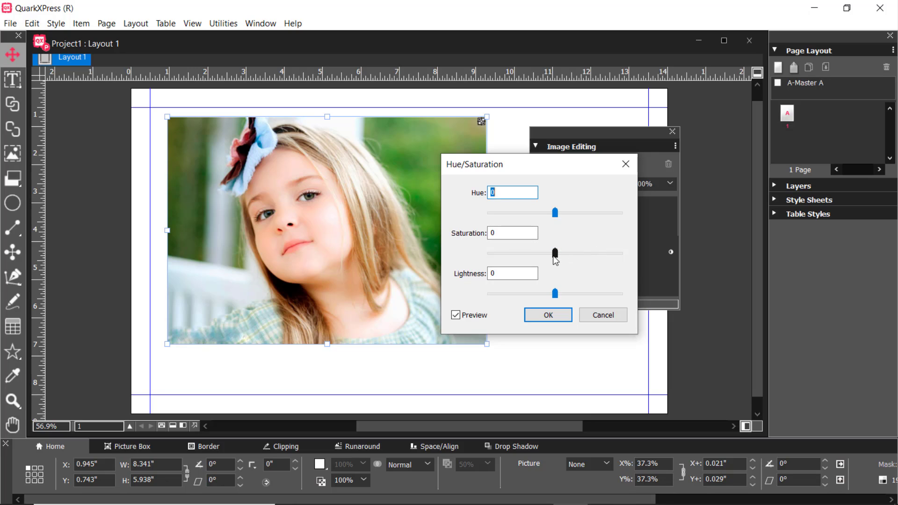
{"action": "left_click_drag", "start_coordinate": [555, 255], "coordinate": [386, 255]}
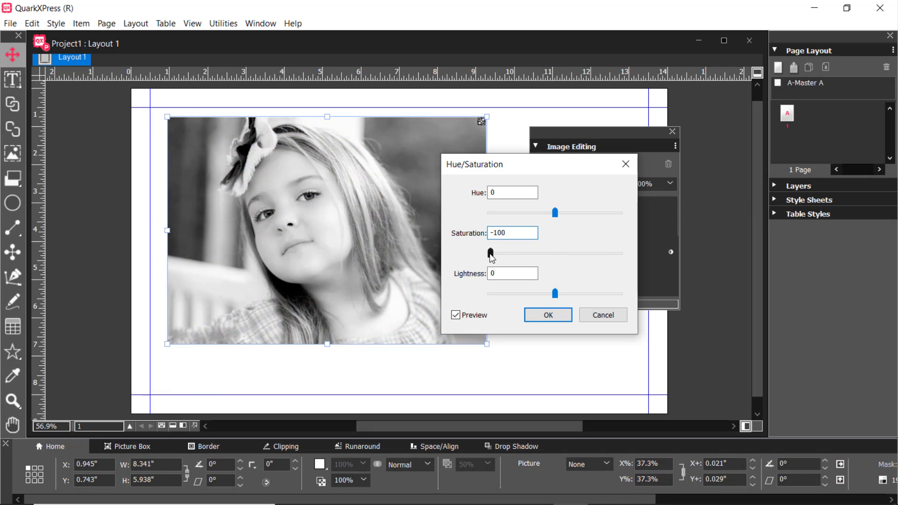
{"action": "left_click_drag", "start_coordinate": [489, 253], "coordinate": [409, 270]}
{"action": "left_click_drag", "start_coordinate": [494, 257], "coordinate": [556, 256]}
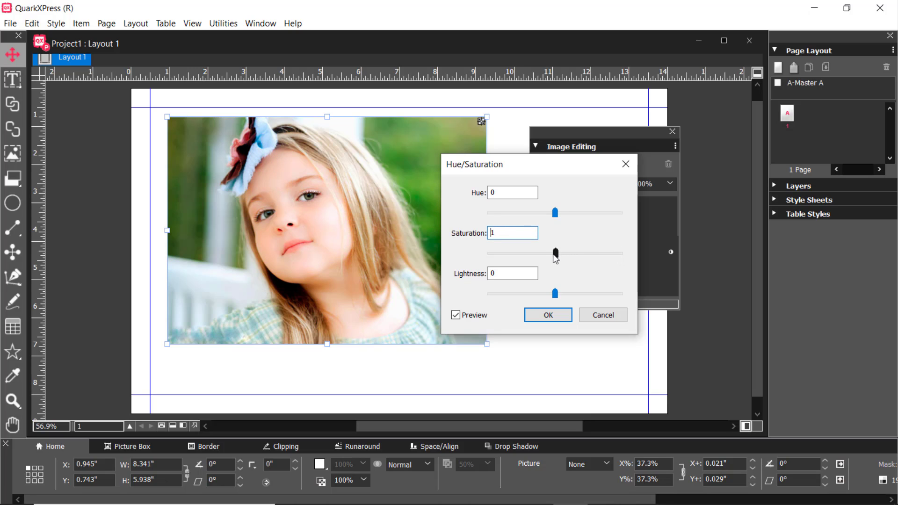
Set the hue to -9 and the saturation to -100, apply the adjustment, and close the Image Editing palette
{"action": "mouse_move", "coordinate": [556, 216]}
{"action": "left_mouse_down"}
{"action": "mouse_move", "coordinate": [514, 217]}
{"action": "mouse_move", "coordinate": [641, 215]}
{"action": "mouse_move", "coordinate": [549, 226]}
{"action": "left_mouse_up"}
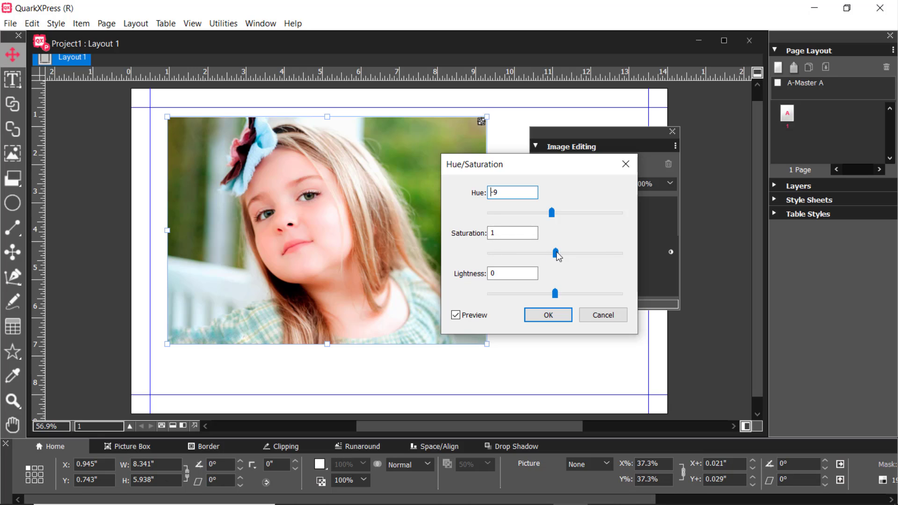
{"action": "left_click_drag", "start_coordinate": [556, 254], "coordinate": [353, 263]}
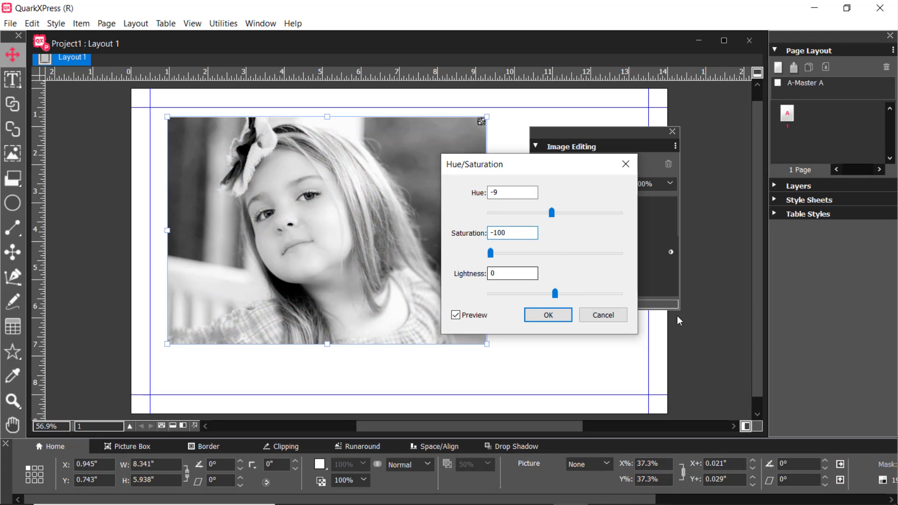
{"action": "left_click", "coordinate": [547, 316]}
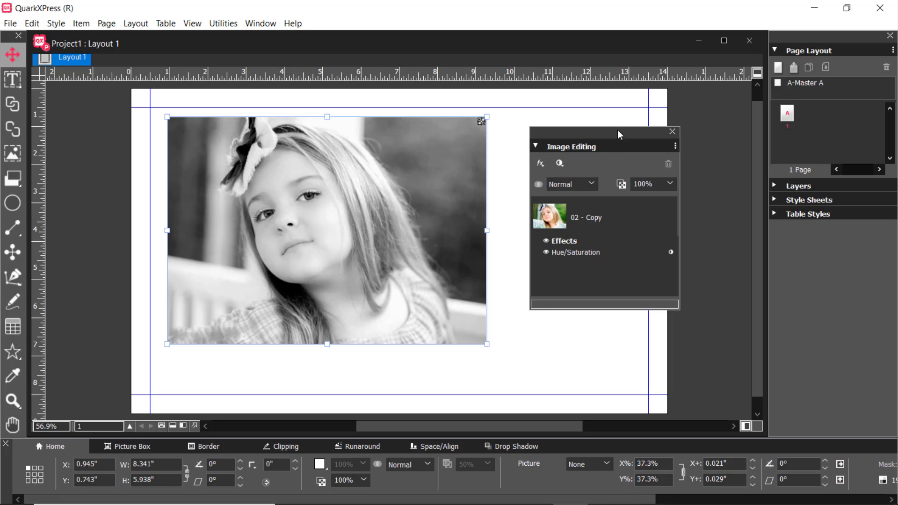
{"action": "left_click_drag", "start_coordinate": [617, 130], "coordinate": [628, 130]}
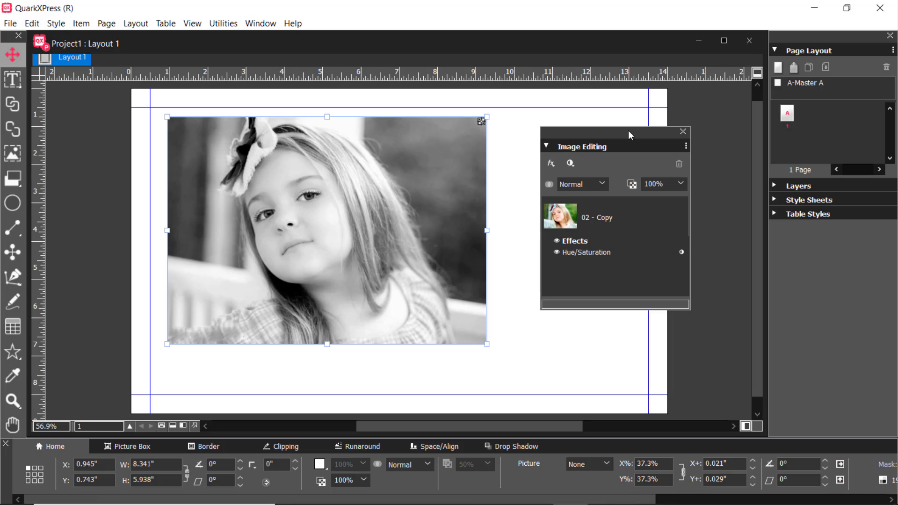
{"action": "left_click", "coordinate": [682, 133]}
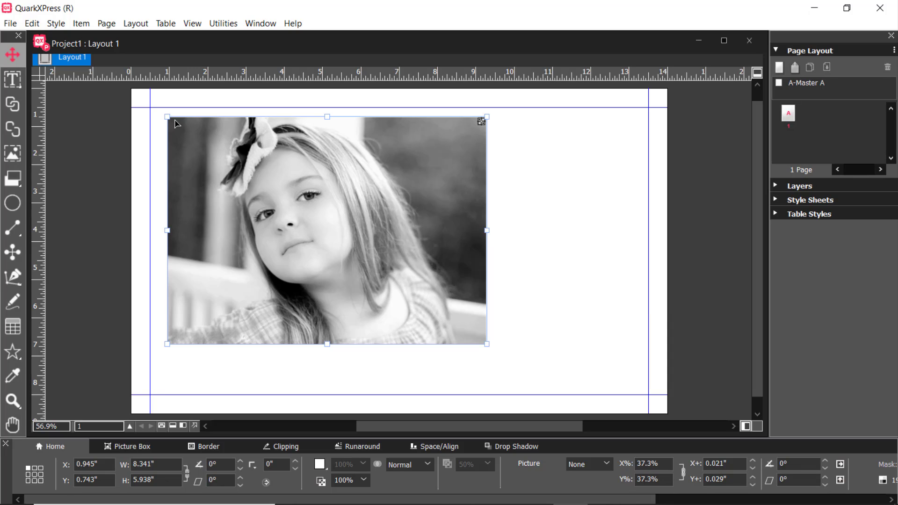
Resize the picture box to about 8.302" by 5.741" and move it to about X 0.603", Y 0.588"
{"action": "mouse_move", "coordinate": [167, 116]}
{"action": "left_mouse_down"}
{"action": "mouse_move", "coordinate": [271, 215]}
{"action": "mouse_move", "coordinate": [151, 109]}
{"action": "mouse_move", "coordinate": [169, 124]}
{"action": "left_mouse_up"}
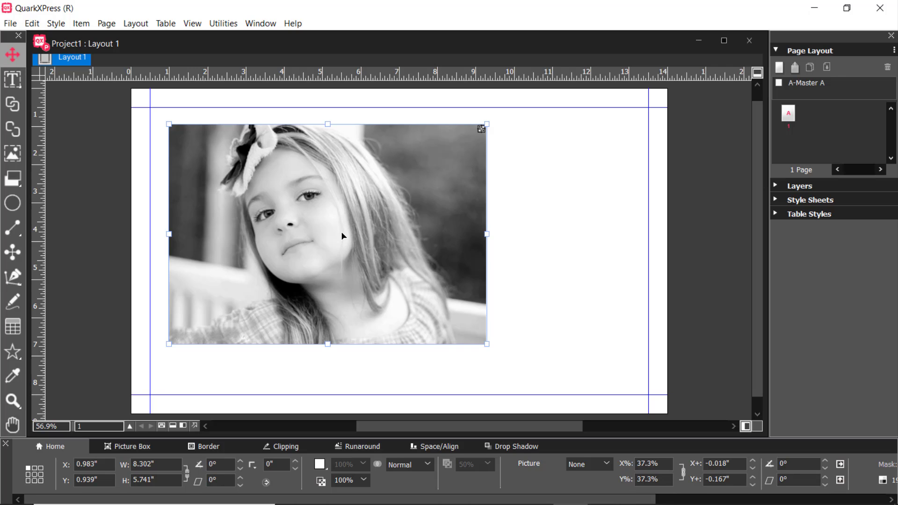
{"action": "left_click_drag", "start_coordinate": [349, 218], "coordinate": [335, 203]}
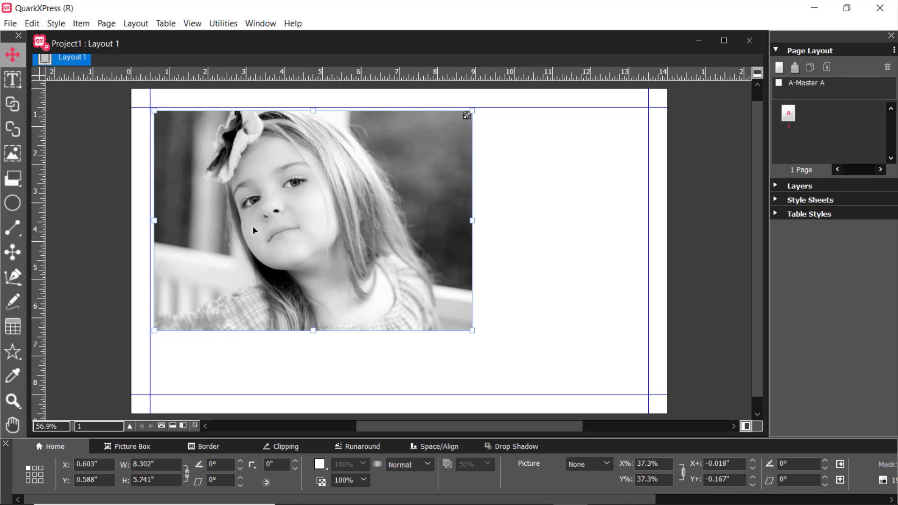
{"action": "scroll", "coordinate": [497, 245], "scroll_direction": "down", "scroll_amount": 1}
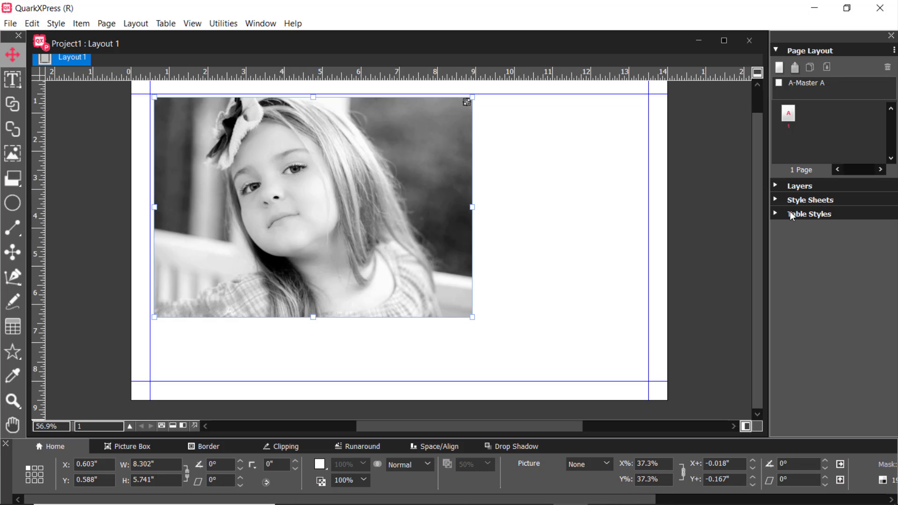
Insert 2 pages after page 1, based on A-Master A
{"action": "left_click", "coordinate": [108, 23]}
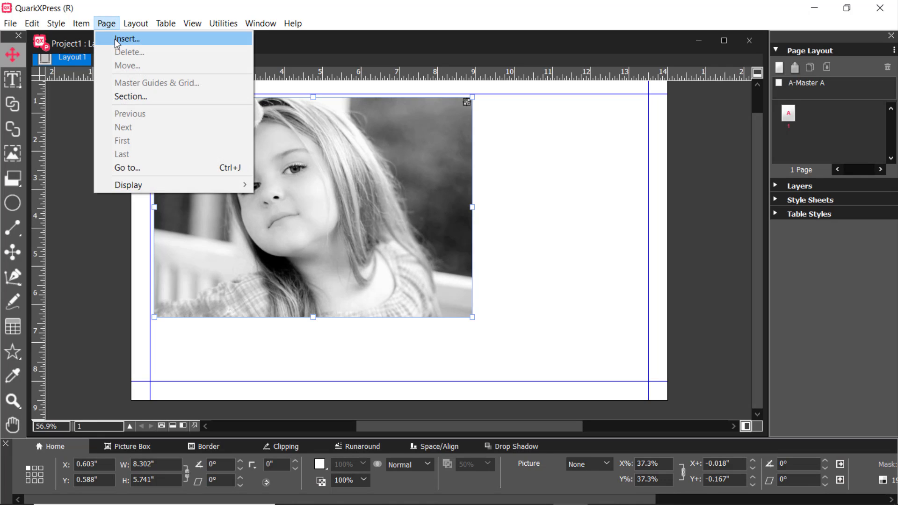
{"action": "left_click", "coordinate": [114, 37]}
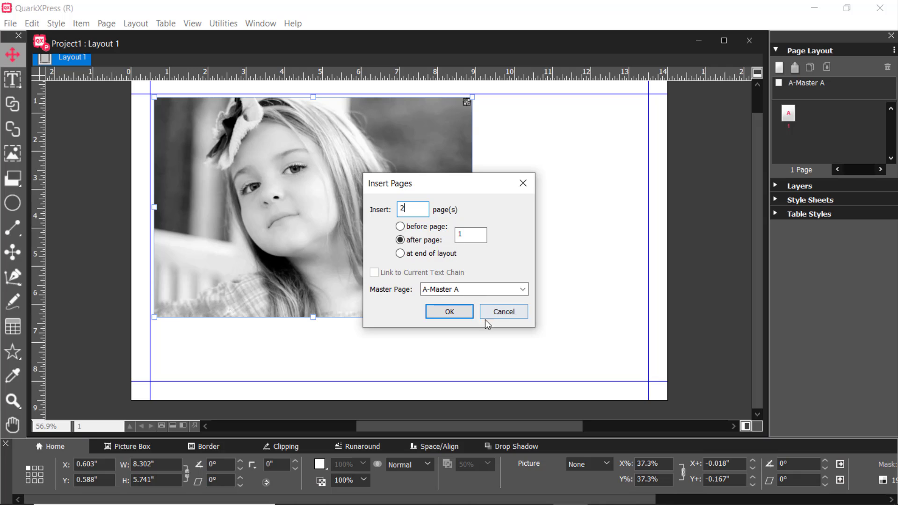
{"action": "type", "text": "2"}
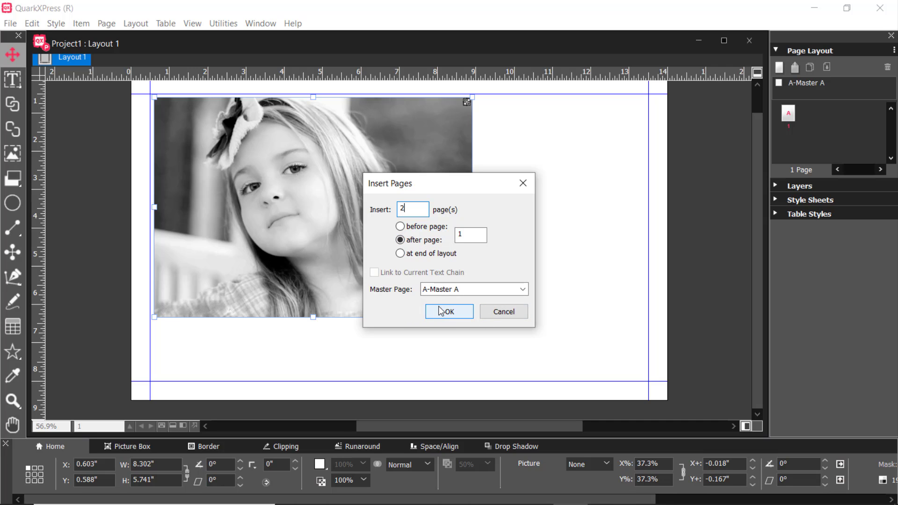
{"action": "left_click", "coordinate": [436, 310]}
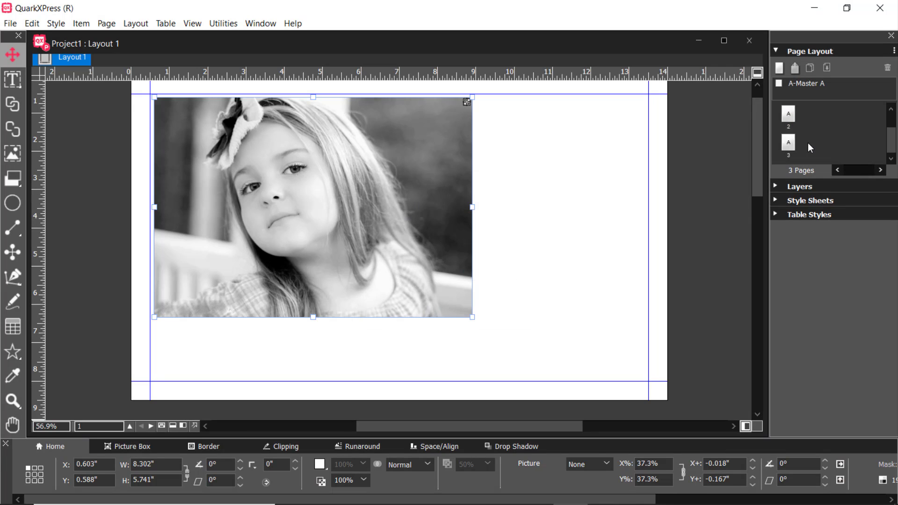
Draw a star shape about 6.419" wide and 5.802" high on page 3
{"action": "scroll", "coordinate": [500, 225], "scroll_direction": "down", "scroll_amount": 10}
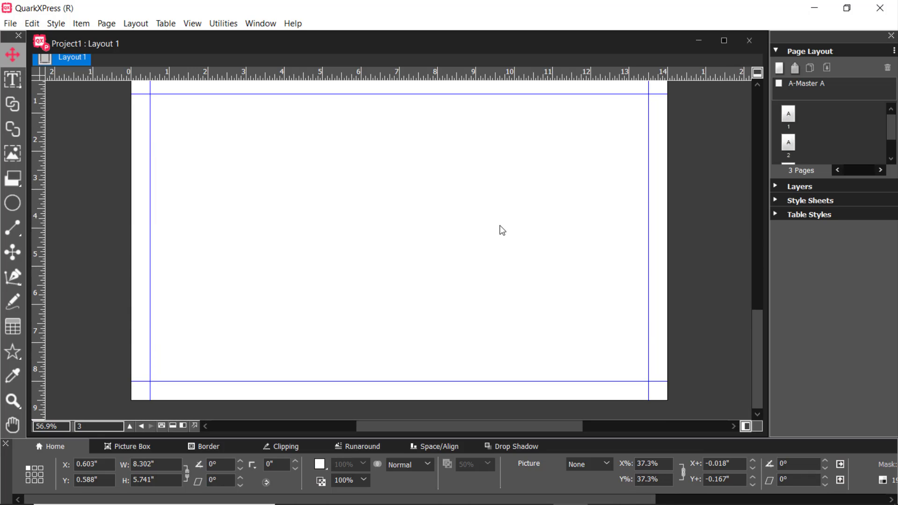
{"action": "scroll", "coordinate": [500, 225], "scroll_direction": "up", "scroll_amount": 10}
{"action": "scroll", "coordinate": [500, 225], "scroll_direction": "down", "scroll_amount": 7}
{"action": "scroll", "coordinate": [501, 231], "scroll_direction": "down", "scroll_amount": 7}
{"action": "left_click", "coordinate": [14, 354]}
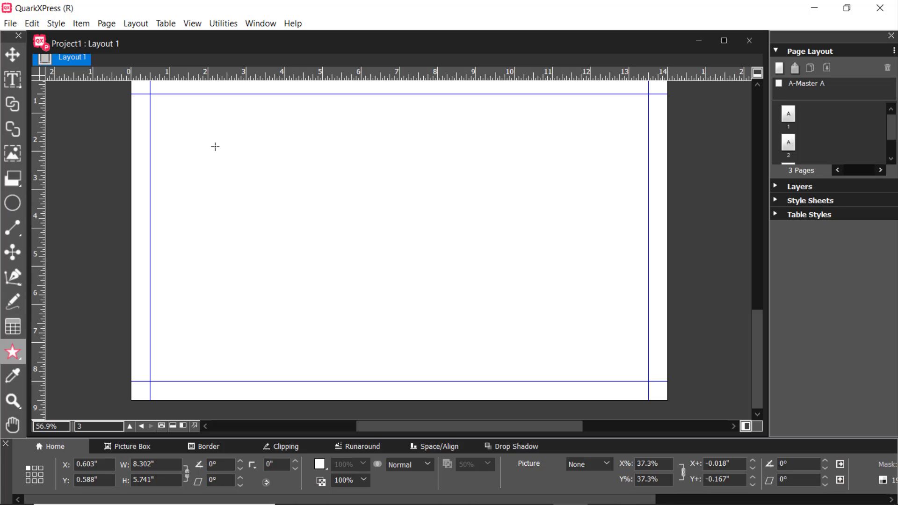
{"action": "left_click_drag", "start_coordinate": [216, 147], "coordinate": [461, 364]}
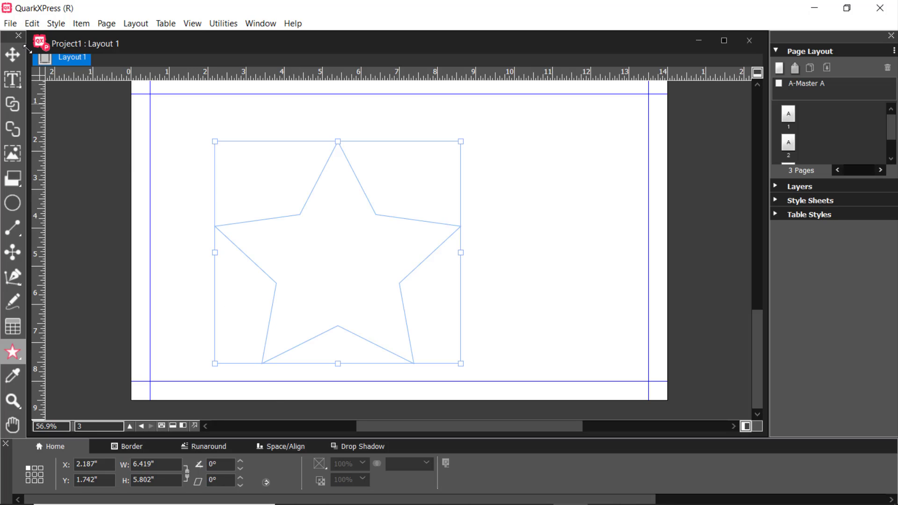
Import the picture 07 from the cute baby pics folder into the star
{"action": "left_click", "coordinate": [10, 25]}
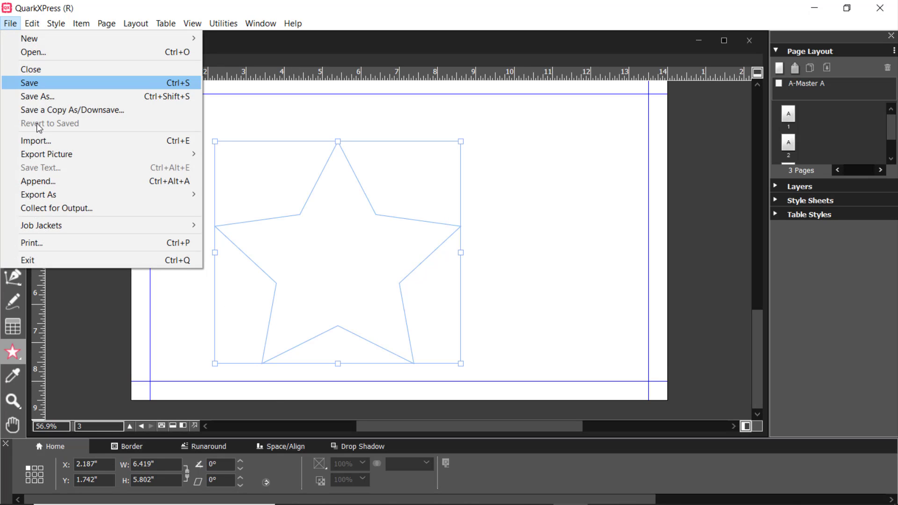
{"action": "left_click", "coordinate": [47, 145]}
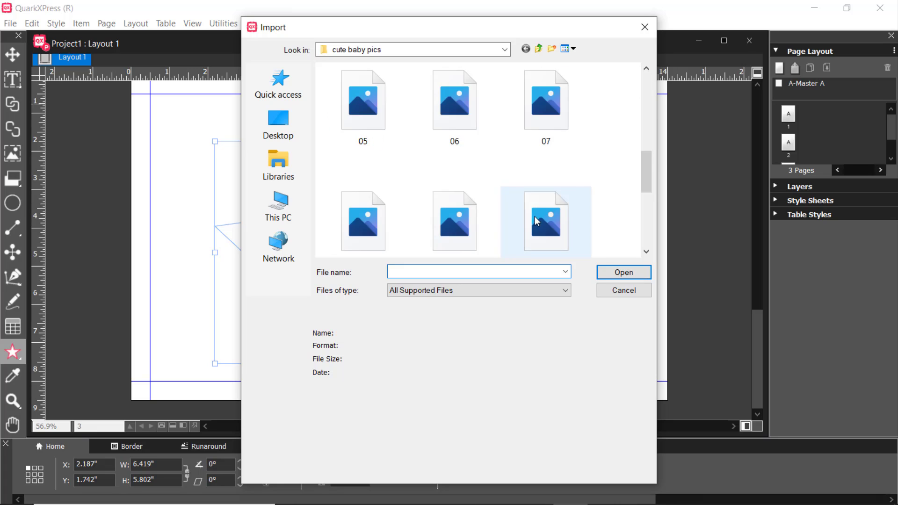
{"action": "left_click", "coordinate": [543, 105]}
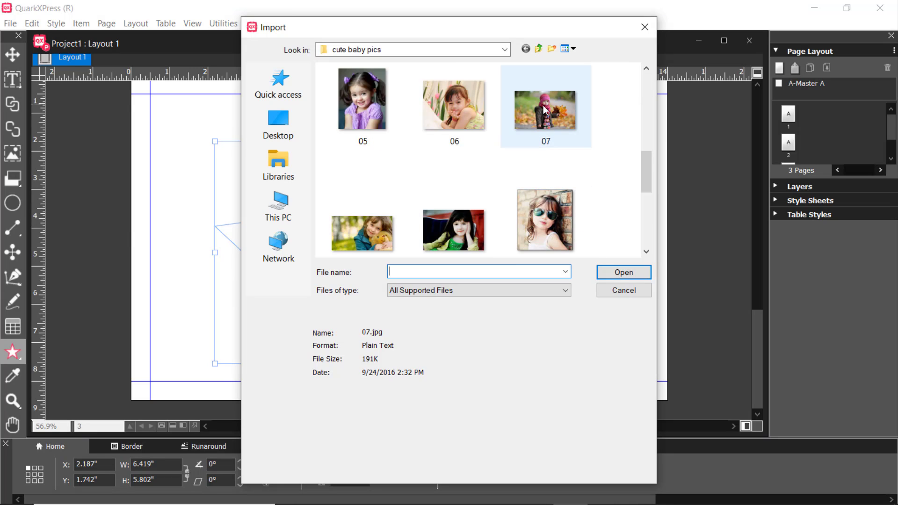
{"action": "left_click", "coordinate": [622, 273]}
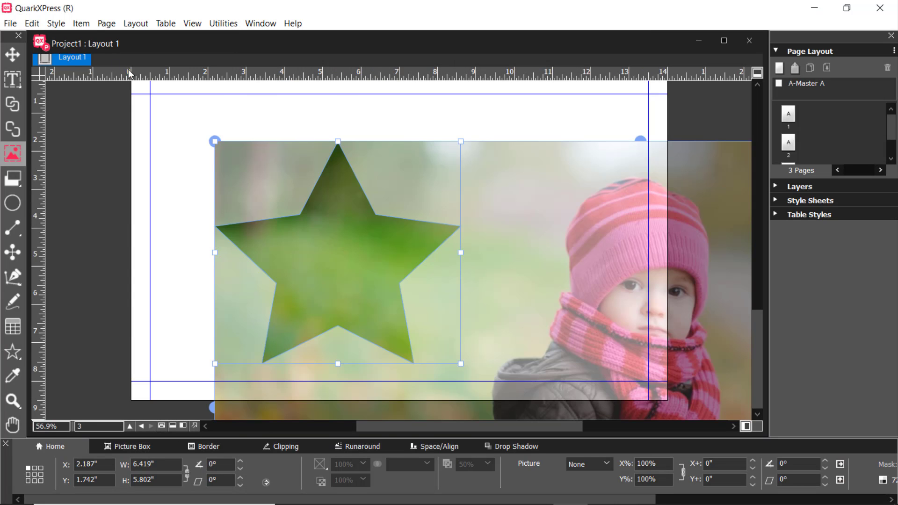
Scale the picture to fill the star box, try scaling it to fit, and return to filling the box
{"action": "left_click", "coordinate": [57, 23]}
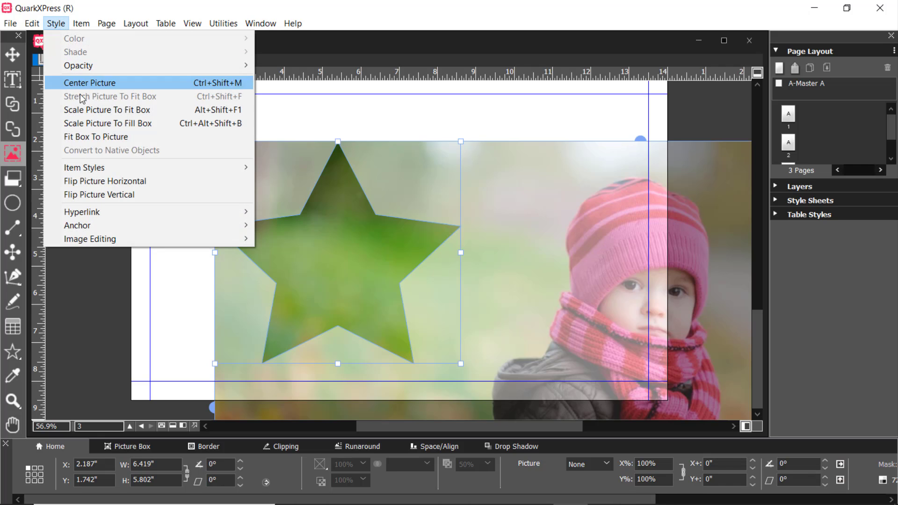
{"action": "left_click", "coordinate": [85, 123]}
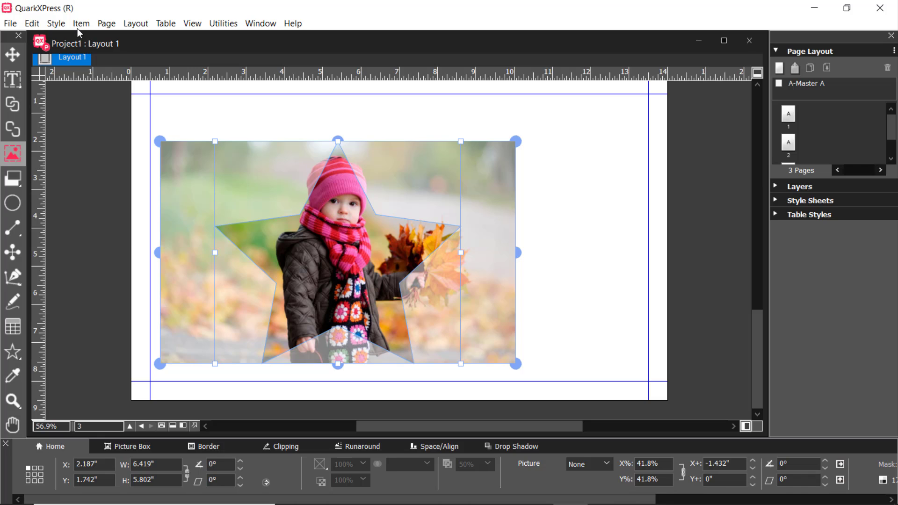
{"action": "left_click", "coordinate": [57, 24]}
{"action": "left_click", "coordinate": [89, 109]}
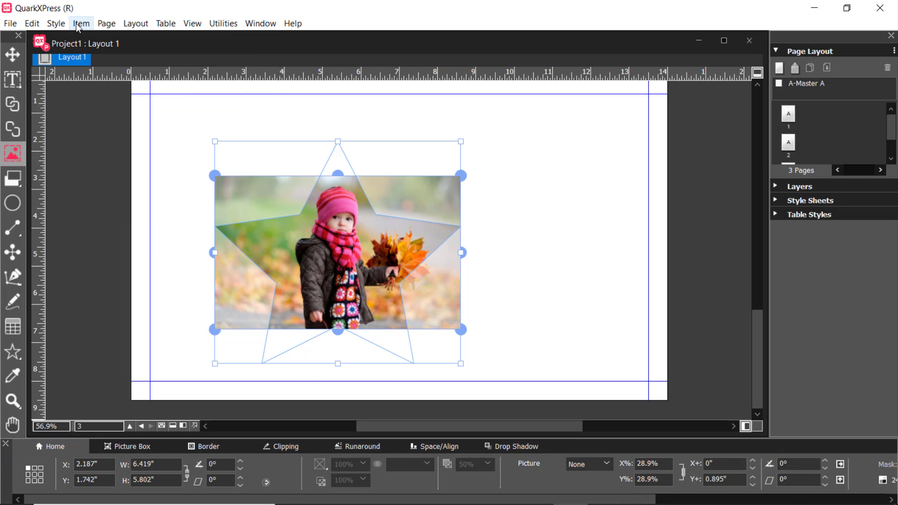
{"action": "left_click", "coordinate": [57, 24]}
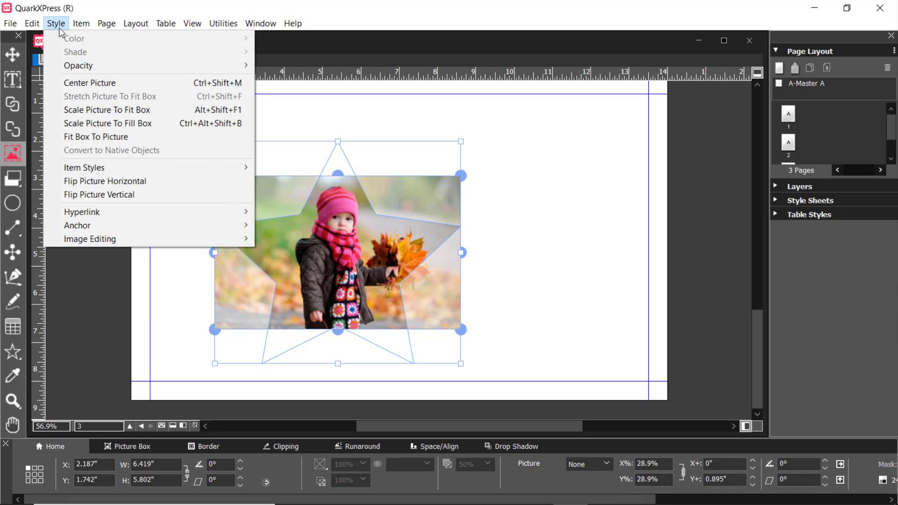
{"action": "left_click", "coordinate": [96, 124]}
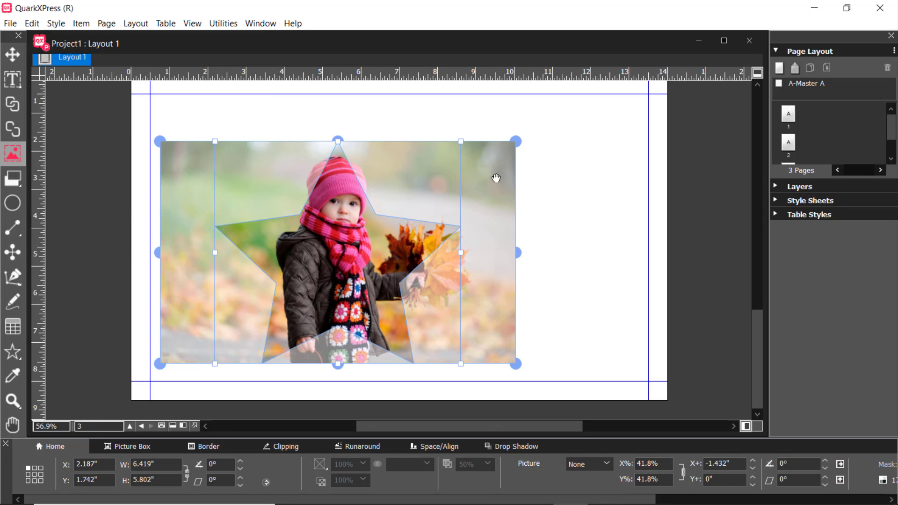
Move the star picture box with the Item tool to about X 0.723", Y 1.261"
{"action": "left_click", "coordinate": [13, 54]}
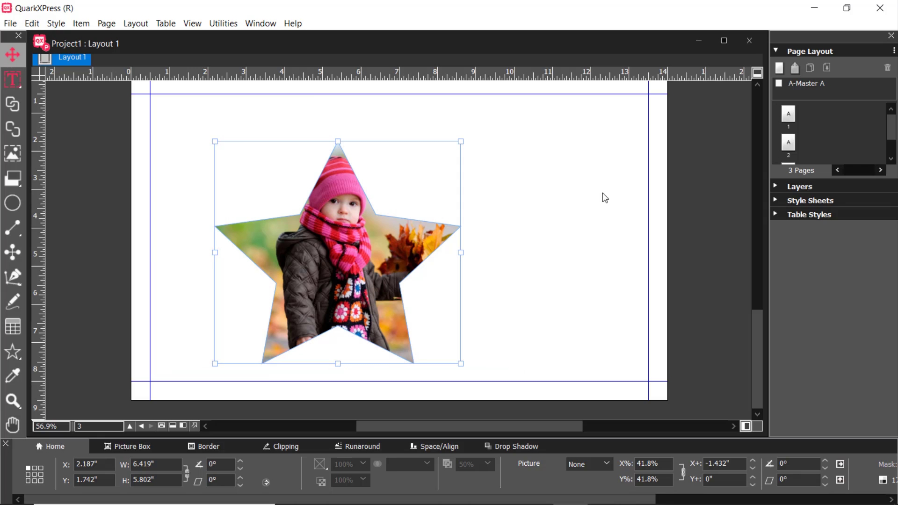
{"action": "left_click_drag", "start_coordinate": [342, 257], "coordinate": [287, 239]}
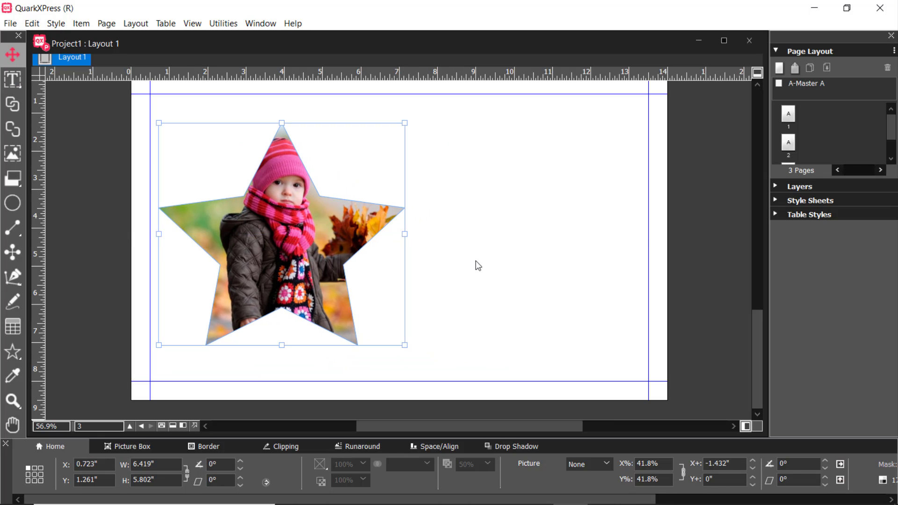
{"action": "scroll", "coordinate": [493, 273], "scroll_direction": "up", "scroll_amount": 5}
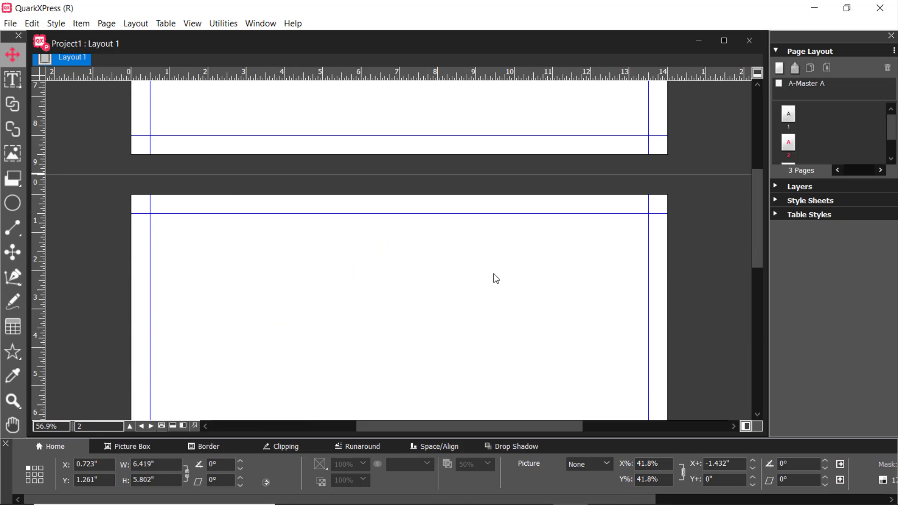
{"action": "scroll", "coordinate": [493, 273], "scroll_direction": "up", "scroll_amount": 10}
{"action": "scroll", "coordinate": [493, 274], "scroll_direction": "down", "scroll_amount": 6}
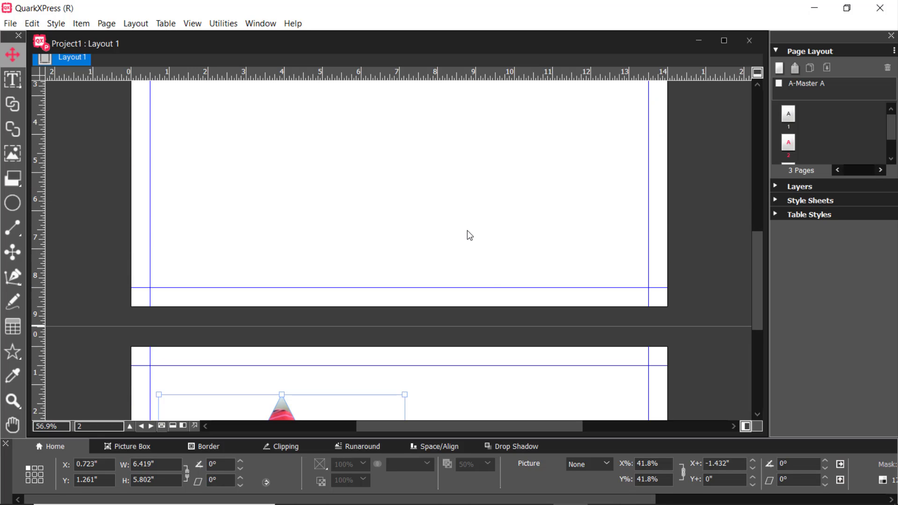
Compare the black-and-white picture on page 1 with the color star picture on page 3
{"action": "scroll", "coordinate": [467, 231], "scroll_direction": "up", "scroll_amount": 3}
{"action": "scroll", "coordinate": [430, 251], "scroll_direction": "down", "scroll_amount": 10}
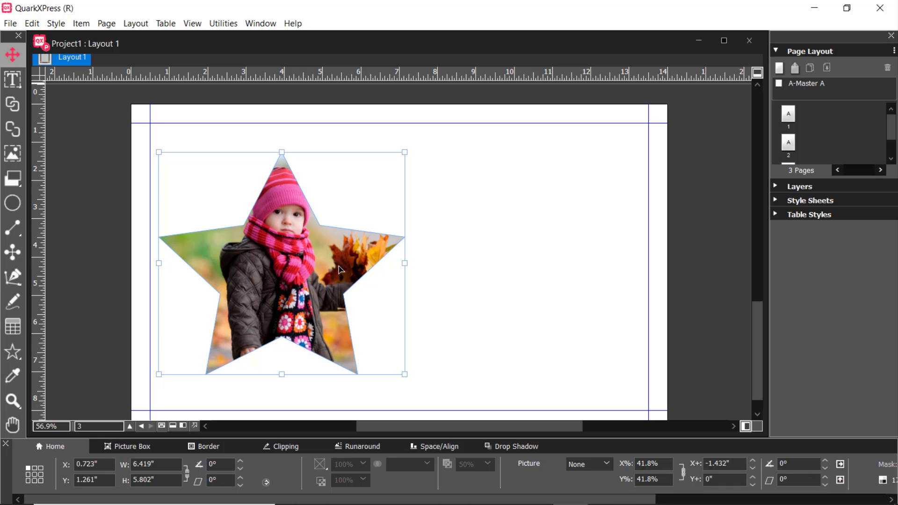
{"action": "scroll", "coordinate": [455, 272], "scroll_direction": "up", "scroll_amount": 10}
{"action": "scroll", "coordinate": [457, 276], "scroll_direction": "down", "scroll_amount": 12}
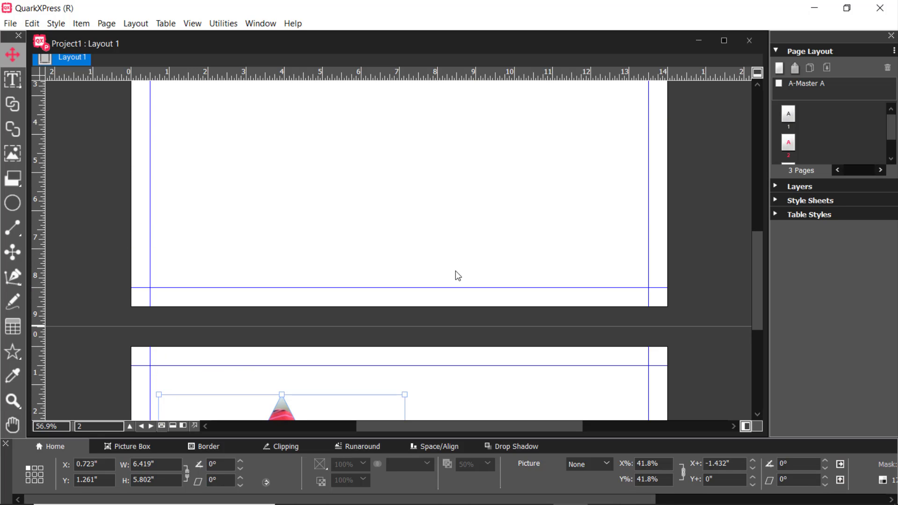
{"action": "scroll", "coordinate": [457, 275], "scroll_direction": "up", "scroll_amount": 6}
{"action": "scroll", "coordinate": [440, 276], "scroll_direction": "down", "scroll_amount": 6}
{"action": "scroll", "coordinate": [449, 278], "scroll_direction": "up", "scroll_amount": 12}
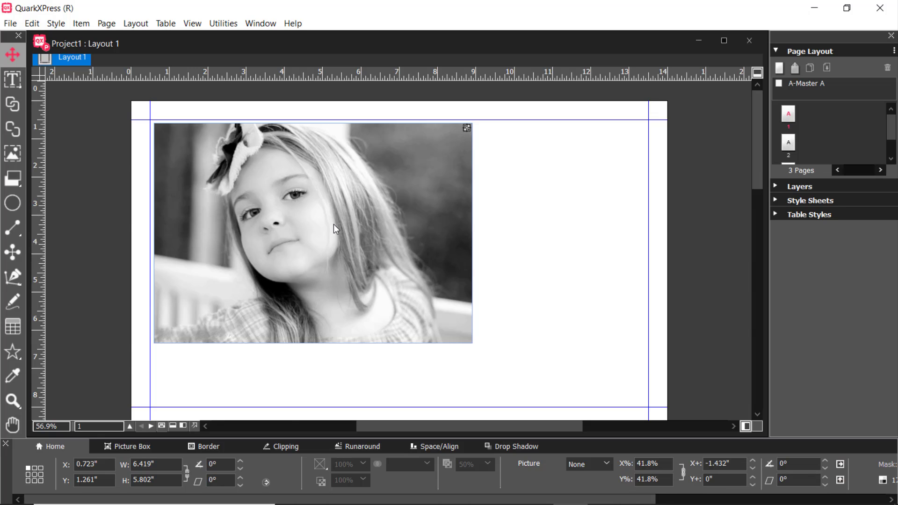
{"action": "scroll", "coordinate": [333, 225], "scroll_direction": "down", "scroll_amount": 20}
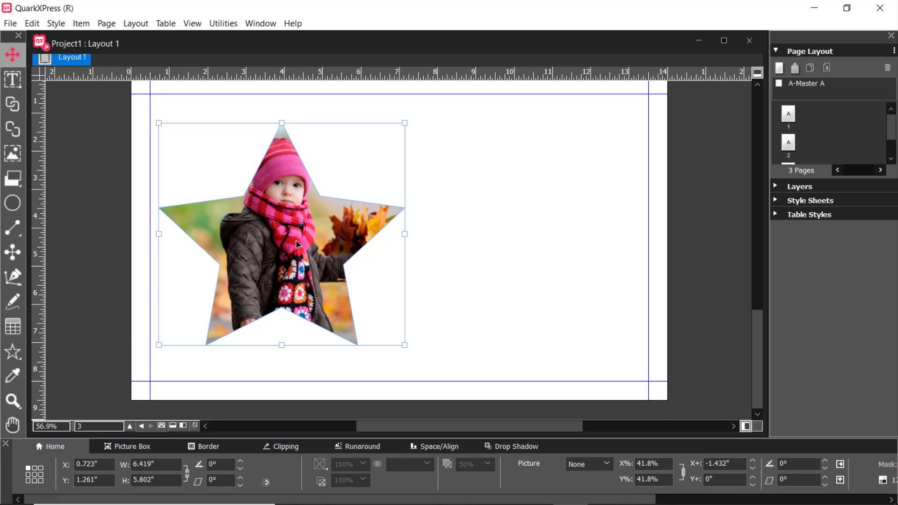
{"action": "scroll", "coordinate": [321, 252], "scroll_direction": "up", "scroll_amount": 20}
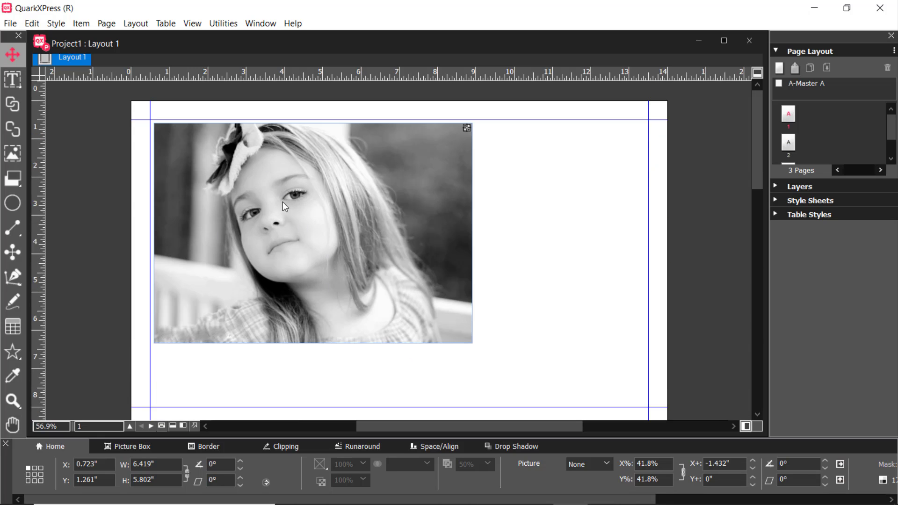
{"action": "left_click", "coordinate": [260, 24]}
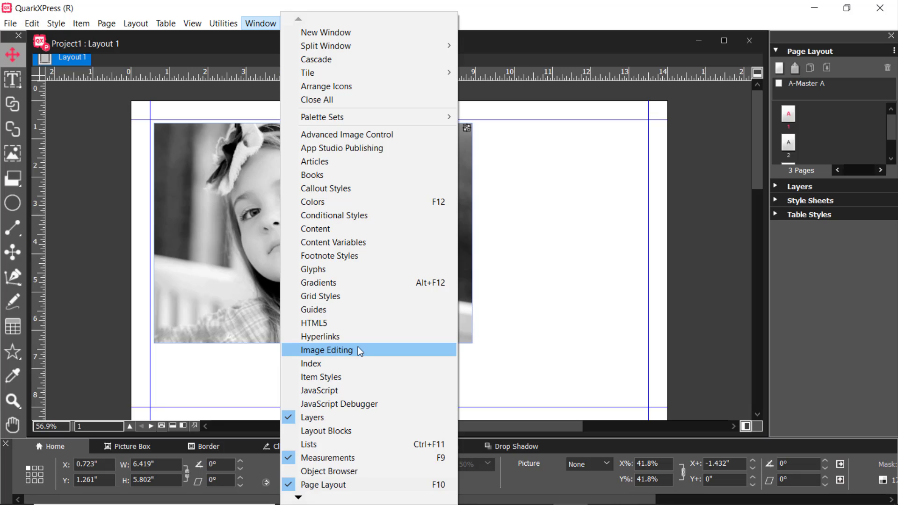
{"action": "left_click", "coordinate": [603, 253]}
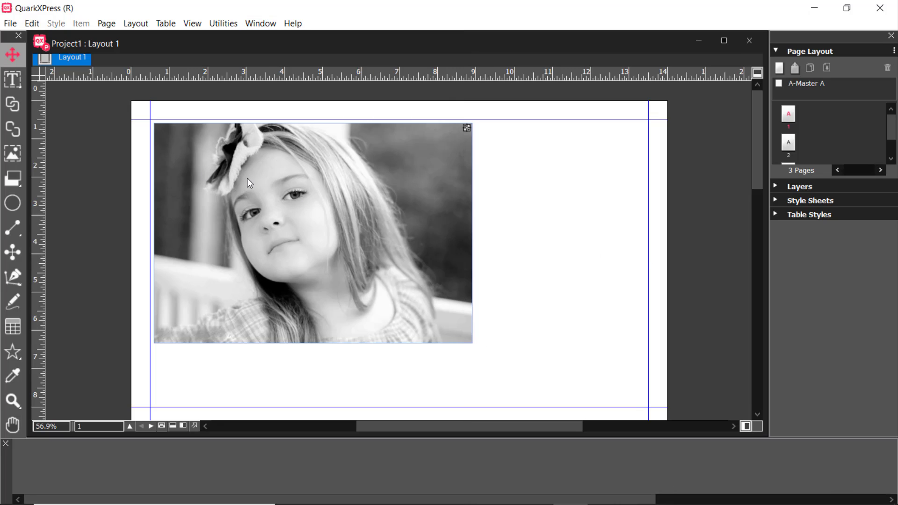
{"action": "scroll", "coordinate": [247, 178], "scroll_direction": "down", "scroll_amount": 15}
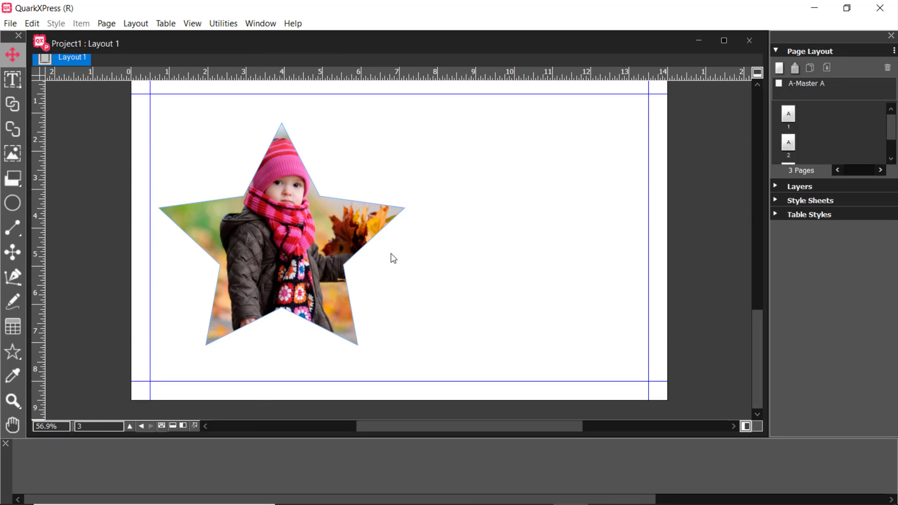
{"action": "scroll", "coordinate": [391, 254], "scroll_direction": "up", "scroll_amount": 15}
Set the proof output to Grayscale and compare the pictures on pages 1 and 3
{"action": "left_click", "coordinate": [194, 24]}
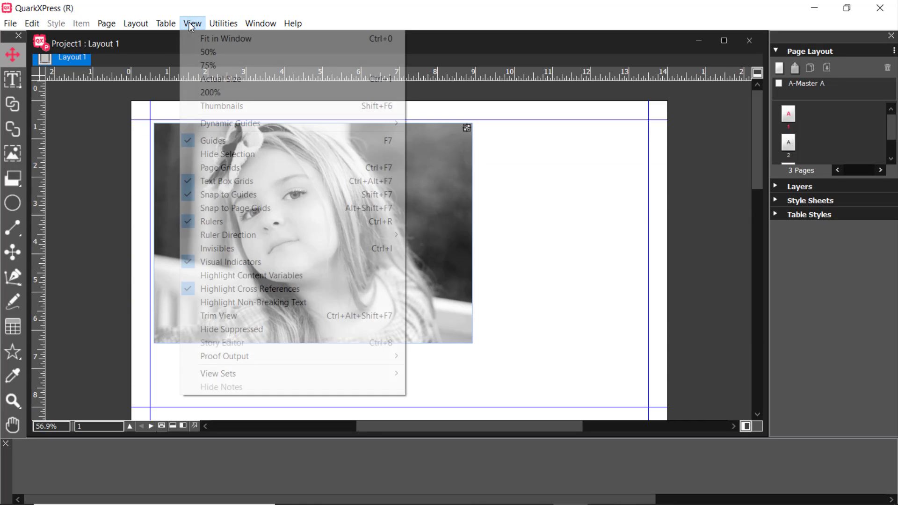
{"action": "mouse_move", "coordinate": [215, 356]}
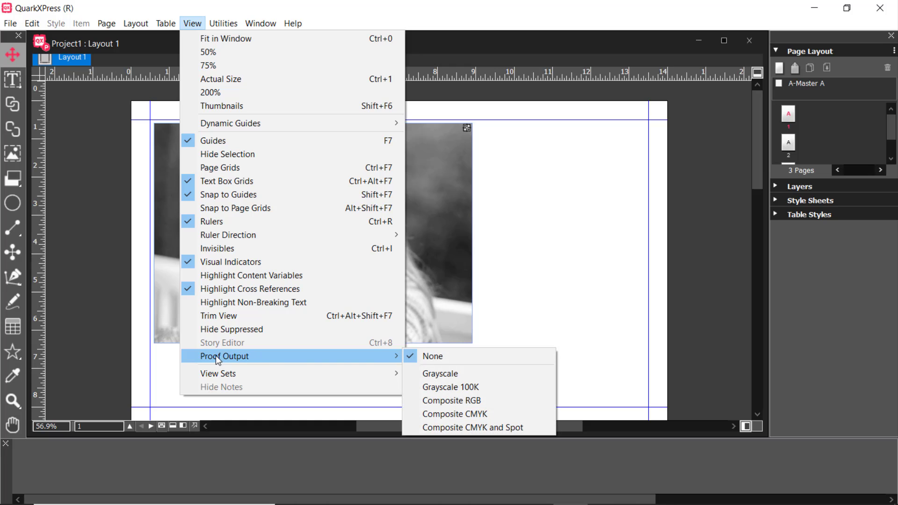
{"action": "left_click", "coordinate": [457, 373]}
{"action": "scroll", "coordinate": [479, 249], "scroll_direction": "down", "scroll_amount": 10}
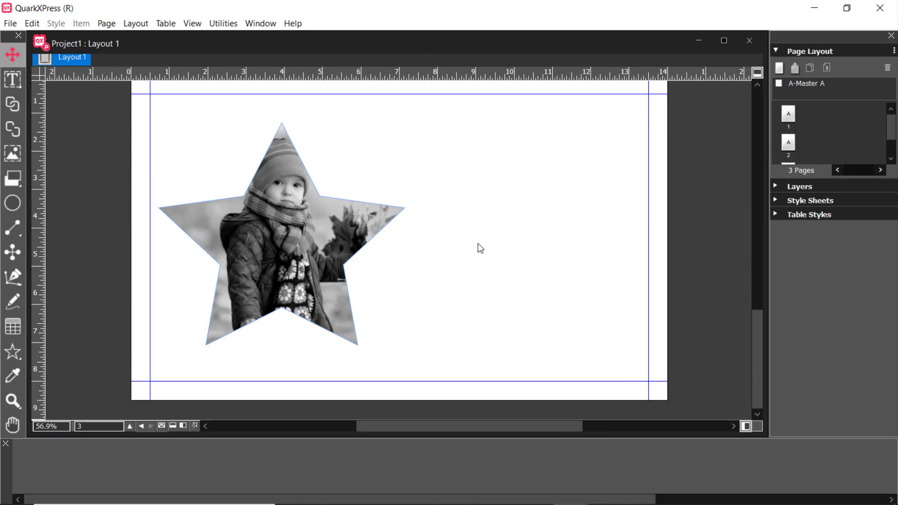
{"action": "scroll", "coordinate": [262, 263], "scroll_direction": "up", "scroll_amount": 10}
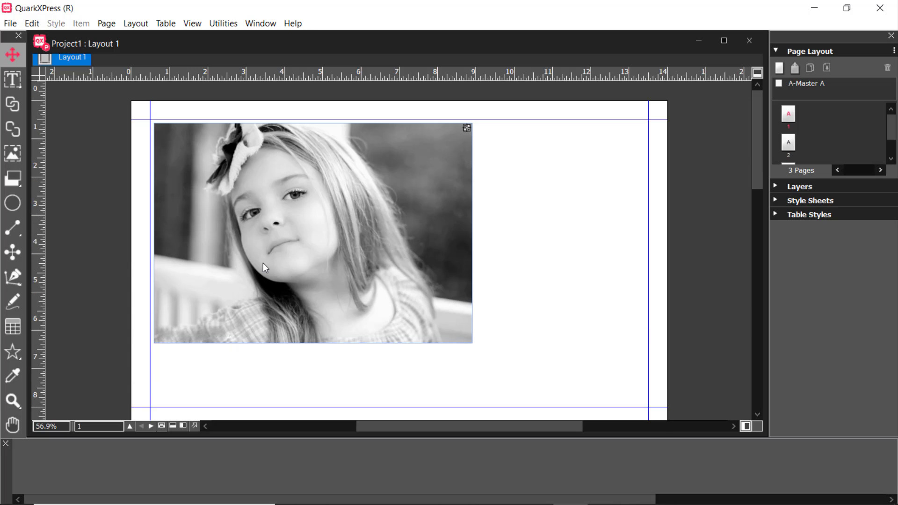
{"action": "scroll", "coordinate": [263, 264], "scroll_direction": "down", "scroll_amount": 10}
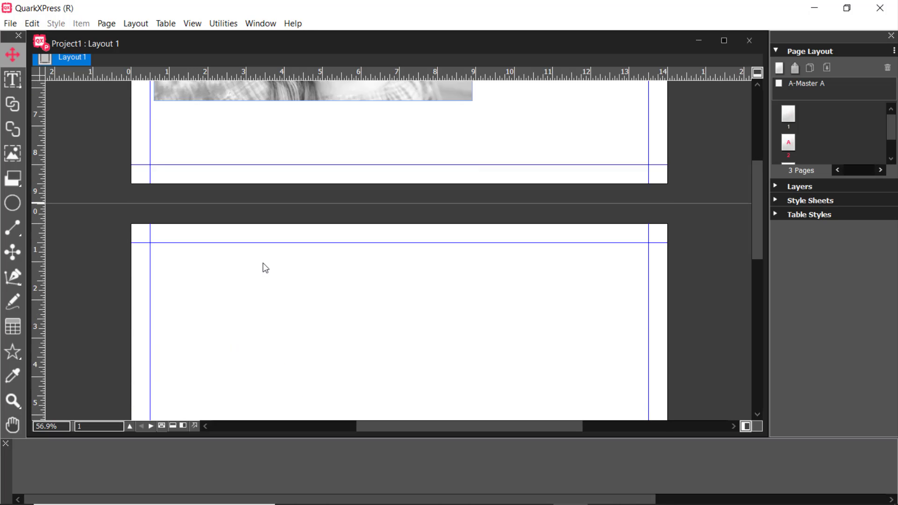
{"action": "scroll", "coordinate": [264, 264], "scroll_direction": "up", "scroll_amount": 4}
{"action": "scroll", "coordinate": [270, 246], "scroll_direction": "down", "scroll_amount": 5}
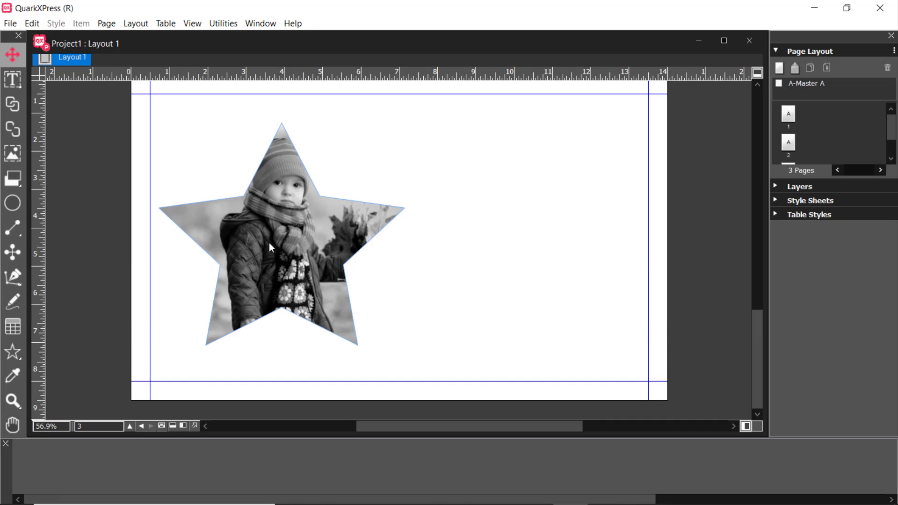
Set the proof output back to None and check the pictures on pages 1 and 3
{"action": "left_click", "coordinate": [185, 24]}
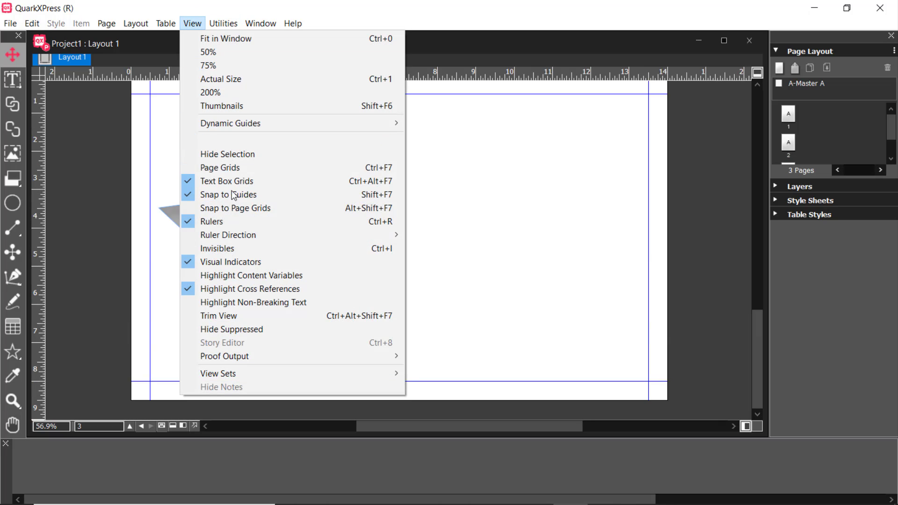
{"action": "mouse_move", "coordinate": [364, 356]}
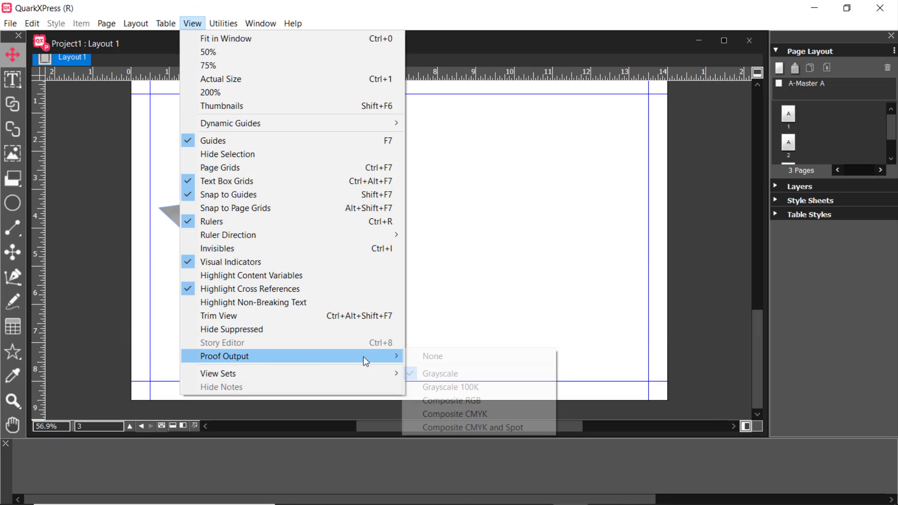
{"action": "left_click", "coordinate": [429, 356]}
{"action": "scroll", "coordinate": [390, 303], "scroll_direction": "up", "scroll_amount": 10}
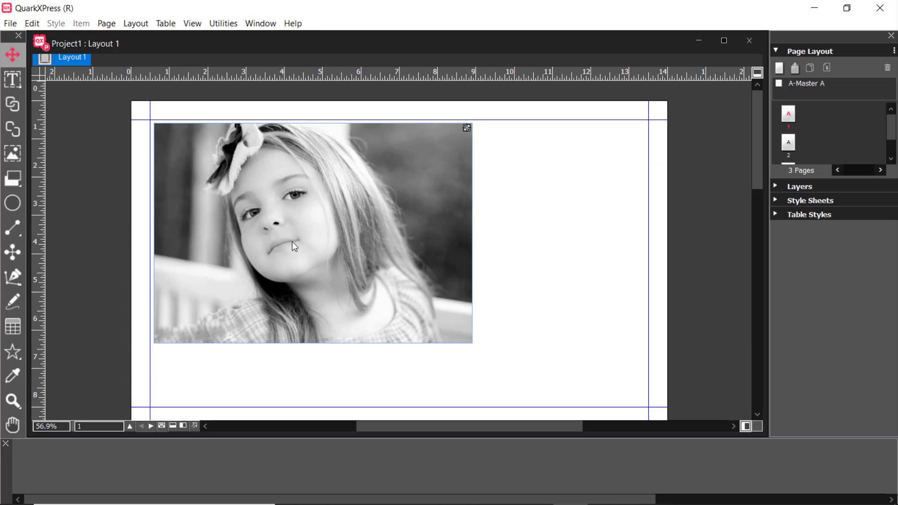
{"action": "scroll", "coordinate": [293, 240], "scroll_direction": "down", "scroll_amount": 10}
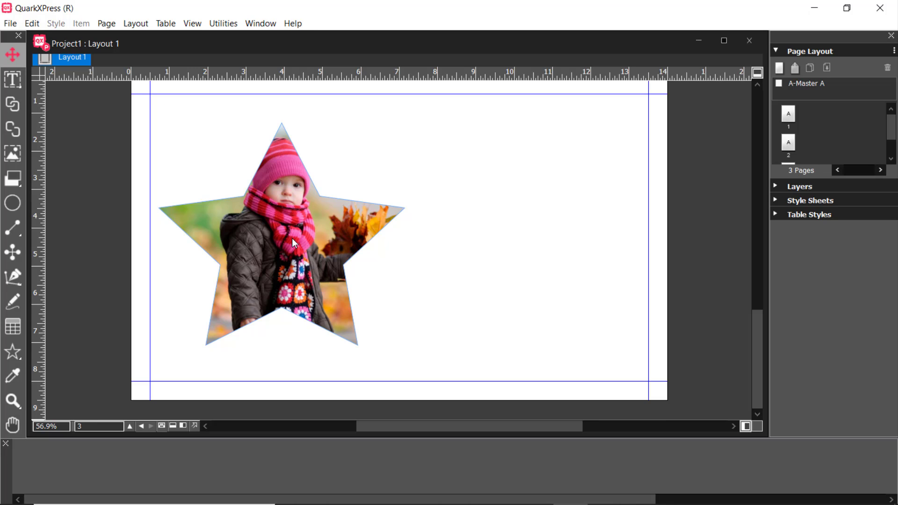
{"action": "scroll", "coordinate": [293, 242], "scroll_direction": "up", "scroll_amount": 10}
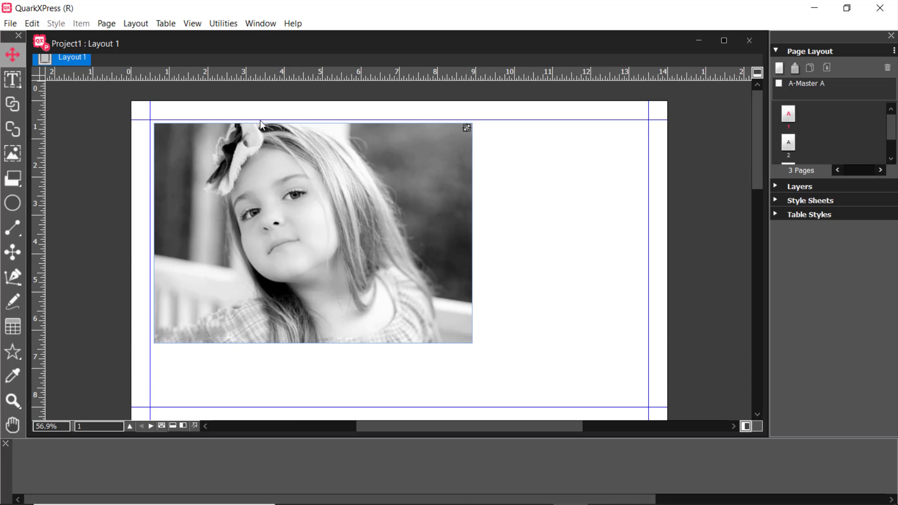
Show the Image Editing palette for the page 1 picture and switch its Hue/Saturation effect off and back on
{"action": "left_click", "coordinate": [260, 23]}
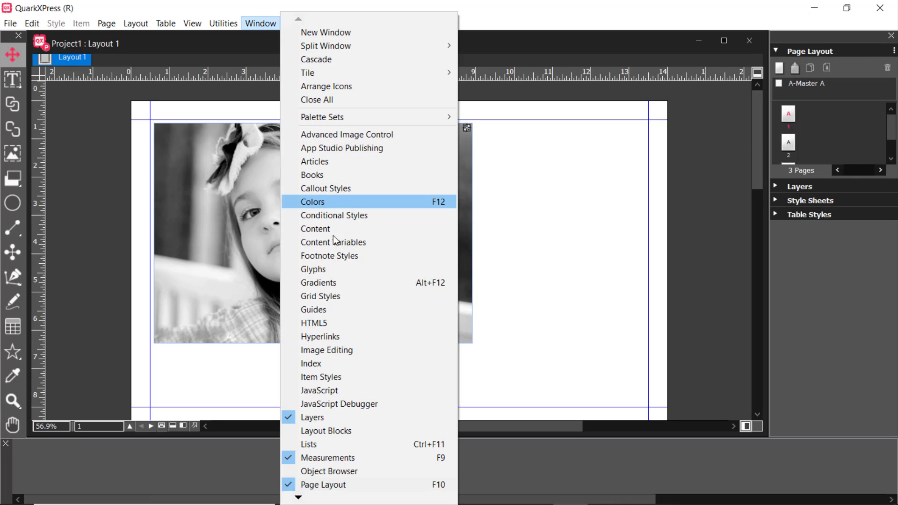
{"action": "left_click", "coordinate": [337, 350]}
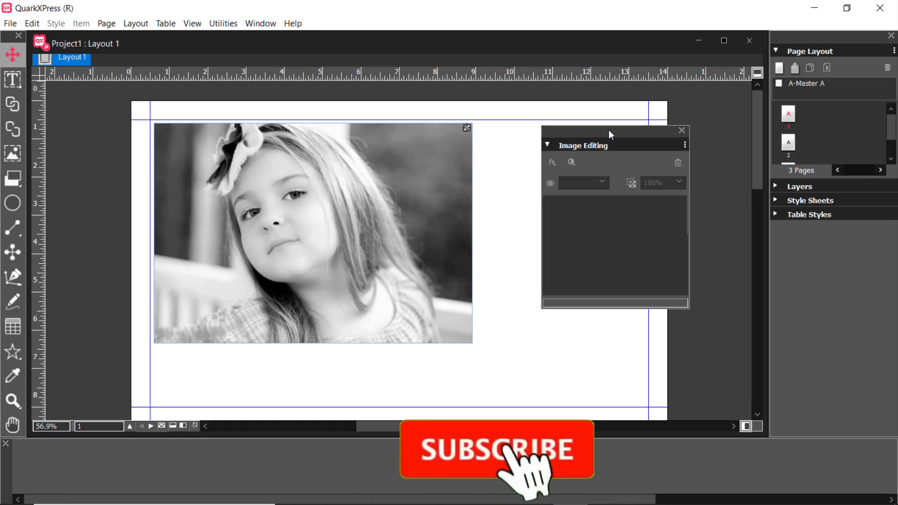
{"action": "mouse_move", "coordinate": [610, 134]}
{"action": "left_mouse_down"}
{"action": "mouse_move", "coordinate": [592, 144]}
{"action": "mouse_move", "coordinate": [627, 128]}
{"action": "left_mouse_up"}
{"action": "left_click", "coordinate": [290, 201]}
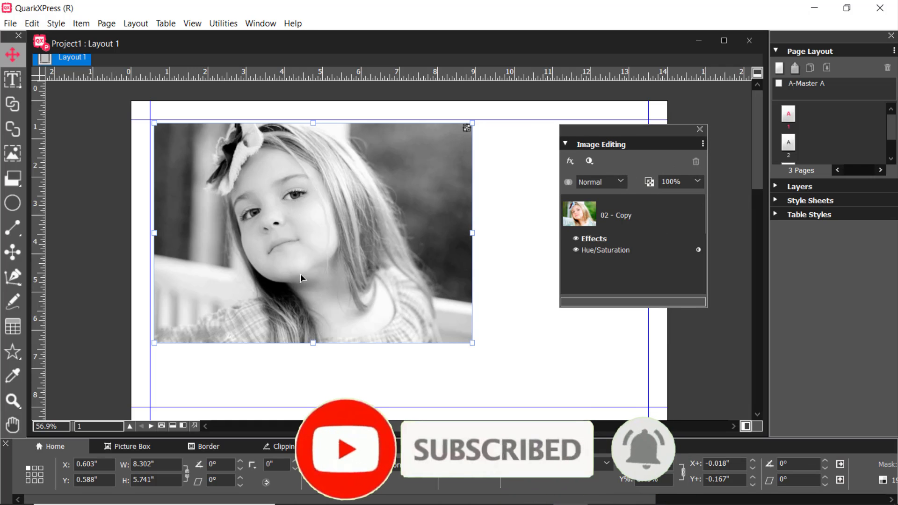
{"action": "left_click", "coordinate": [577, 249]}
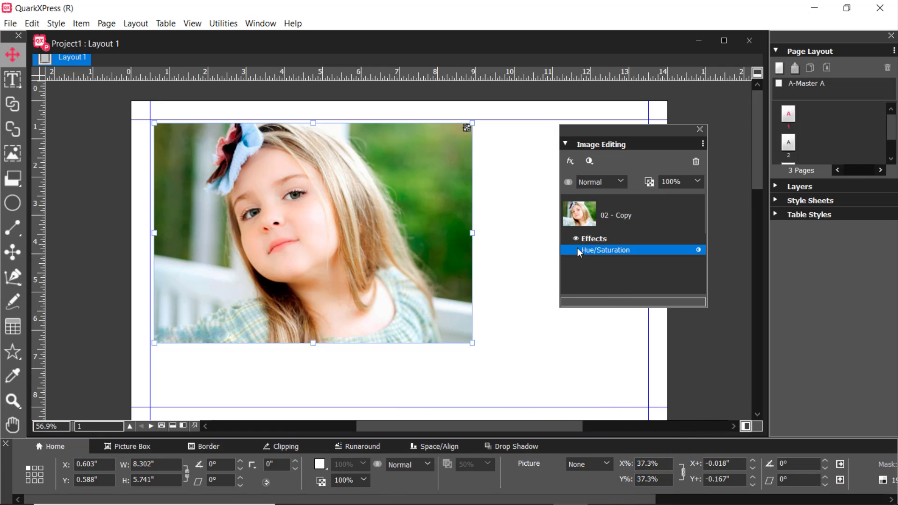
{"action": "left_click", "coordinate": [577, 250]}
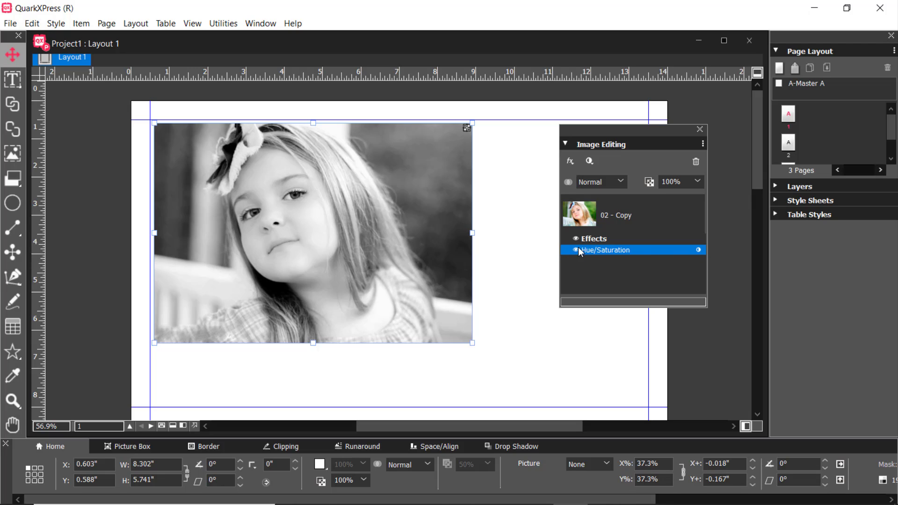
Switch the page 1 picture's Hue/Saturation effect off and on once more, and close the Image Editing palette
{"action": "scroll", "coordinate": [420, 260], "scroll_direction": "down", "scroll_amount": 10}
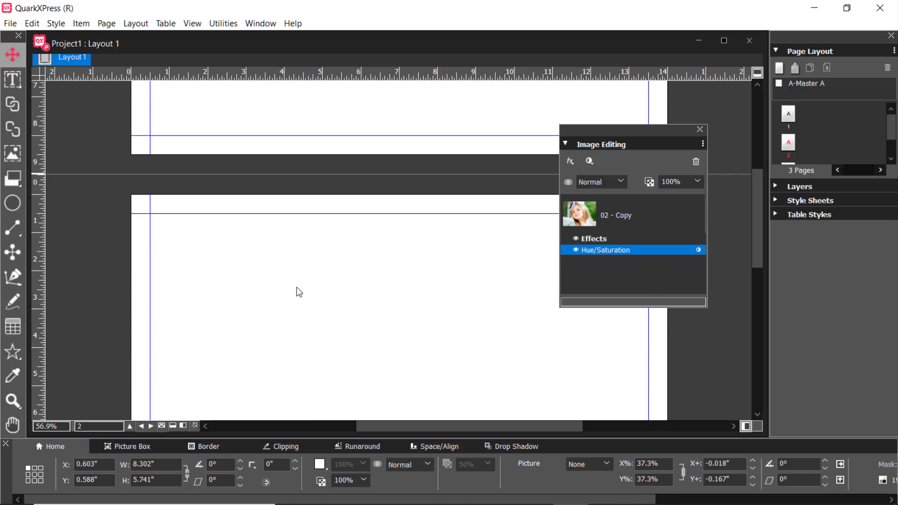
{"action": "scroll", "coordinate": [299, 292], "scroll_direction": "up", "scroll_amount": 7}
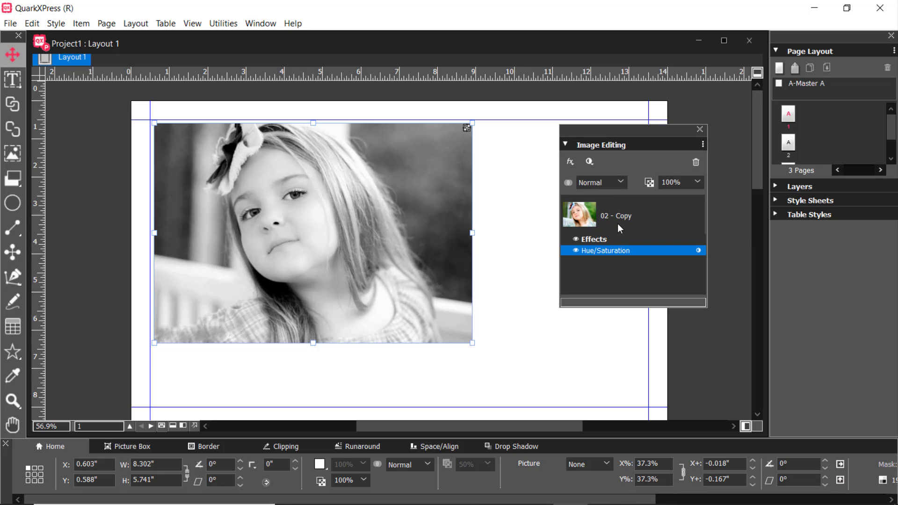
{"action": "left_click", "coordinate": [575, 250]}
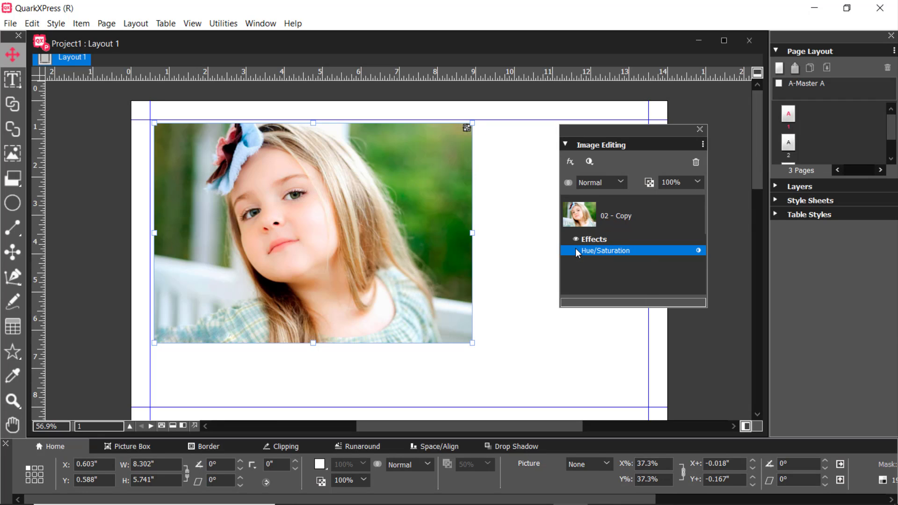
{"action": "left_click", "coordinate": [575, 250]}
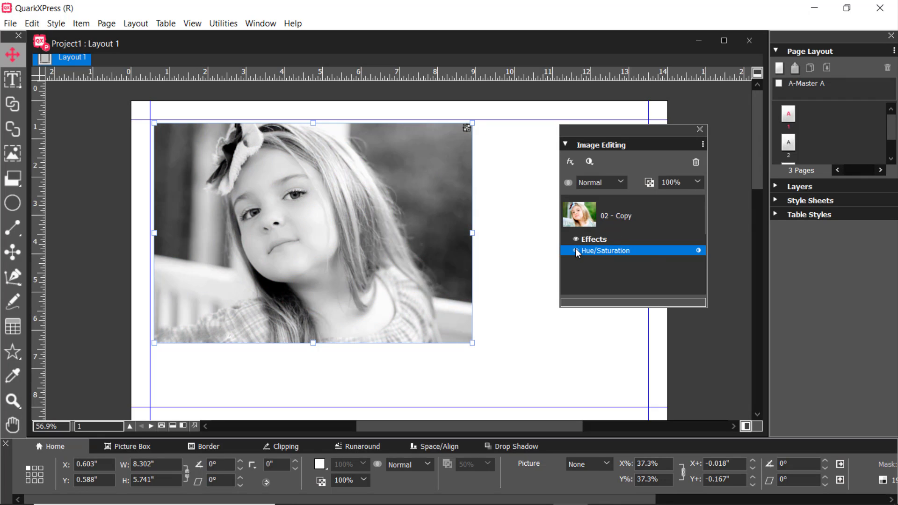
{"action": "left_click", "coordinate": [700, 129]}
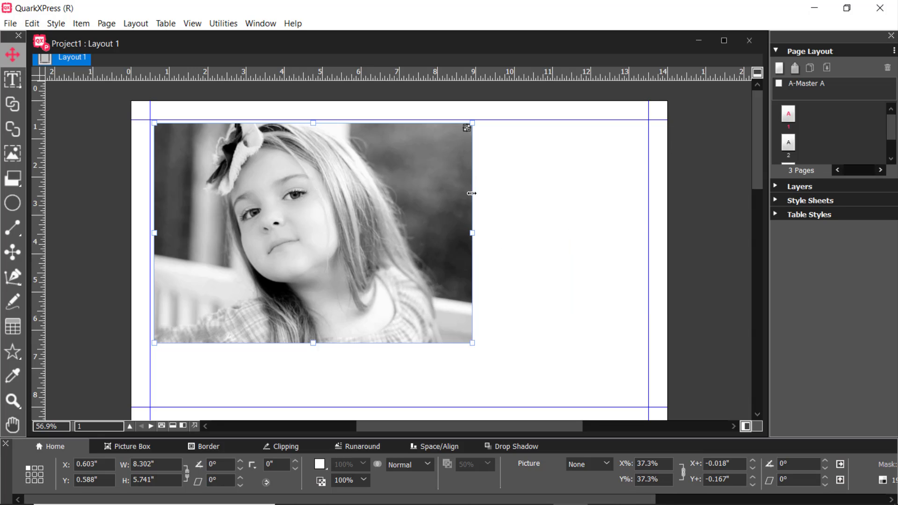
Bring up the Image Editing palette while viewing the star picture on page 3, and close it again
{"action": "scroll", "coordinate": [470, 210], "scroll_direction": "down", "scroll_amount": 10}
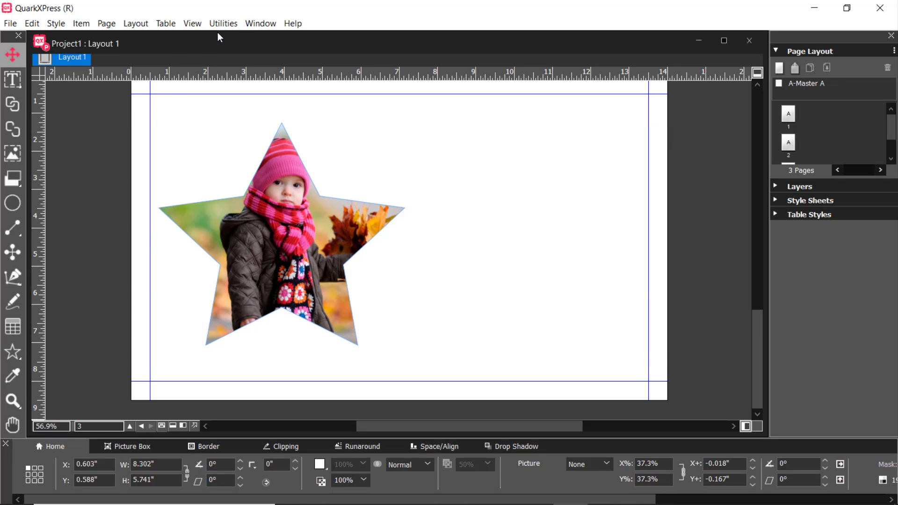
{"action": "left_click", "coordinate": [253, 24]}
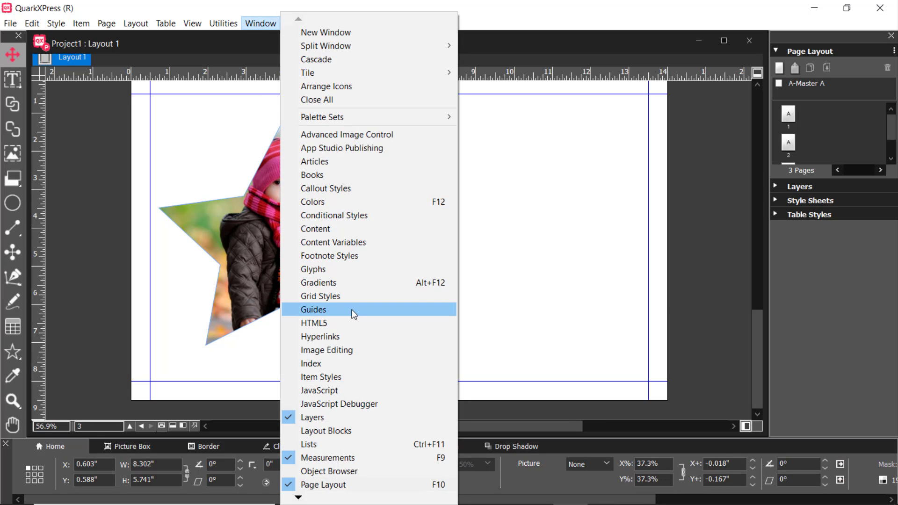
{"action": "left_click", "coordinate": [348, 354]}
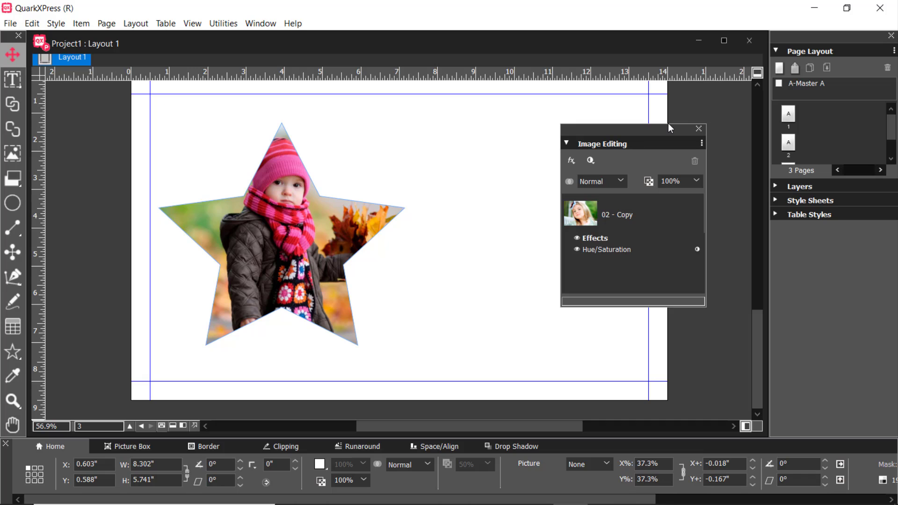
{"action": "left_click", "coordinate": [698, 127]}
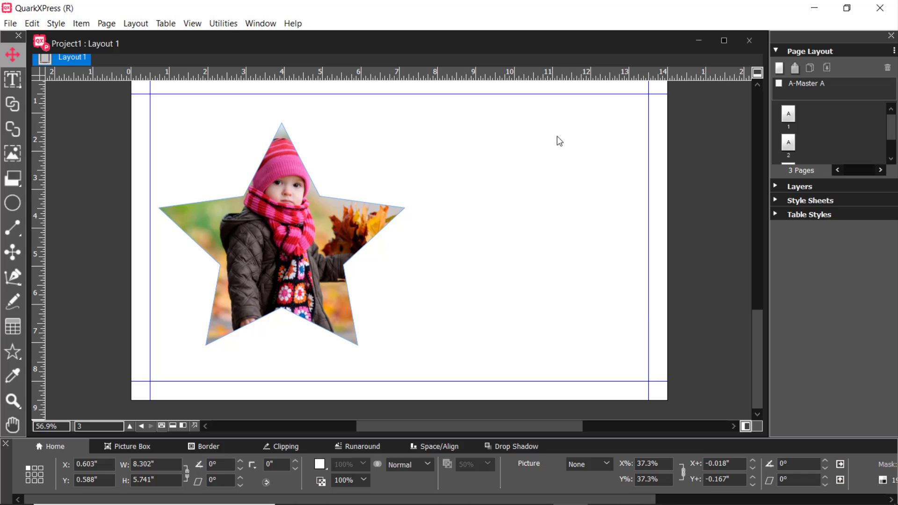
Review the available Proof Output modes without changing the setting, and return to the picture on page 1
{"action": "left_click", "coordinate": [193, 24]}
{"action": "mouse_move", "coordinate": [263, 355]}
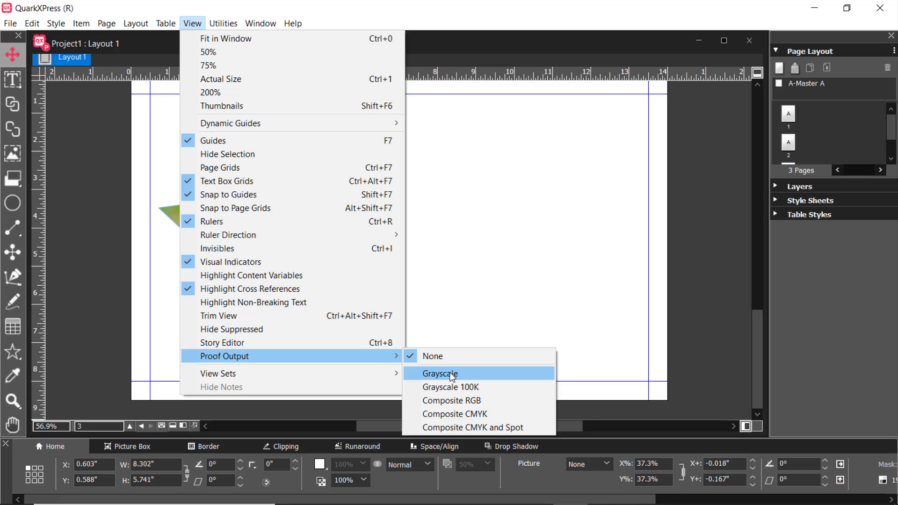
{"action": "left_click", "coordinate": [463, 273]}
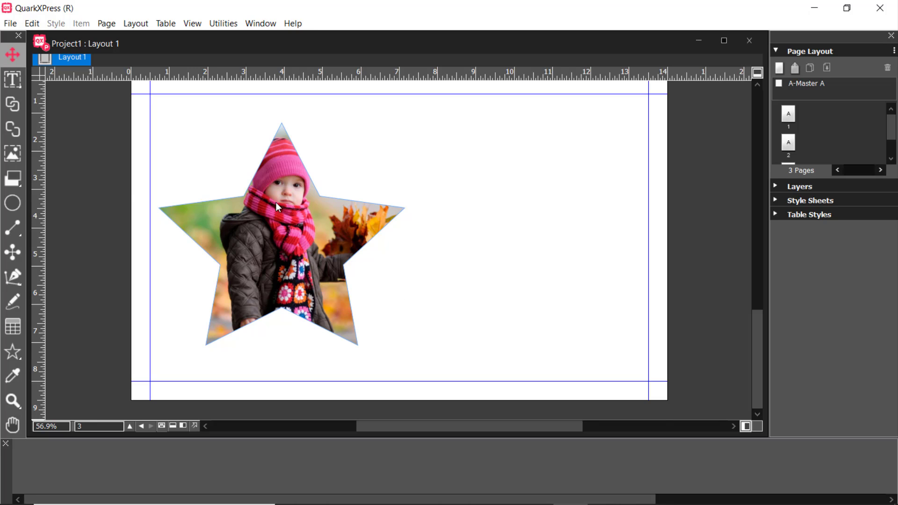
{"action": "scroll", "coordinate": [276, 208], "scroll_direction": "up", "scroll_amount": 10}
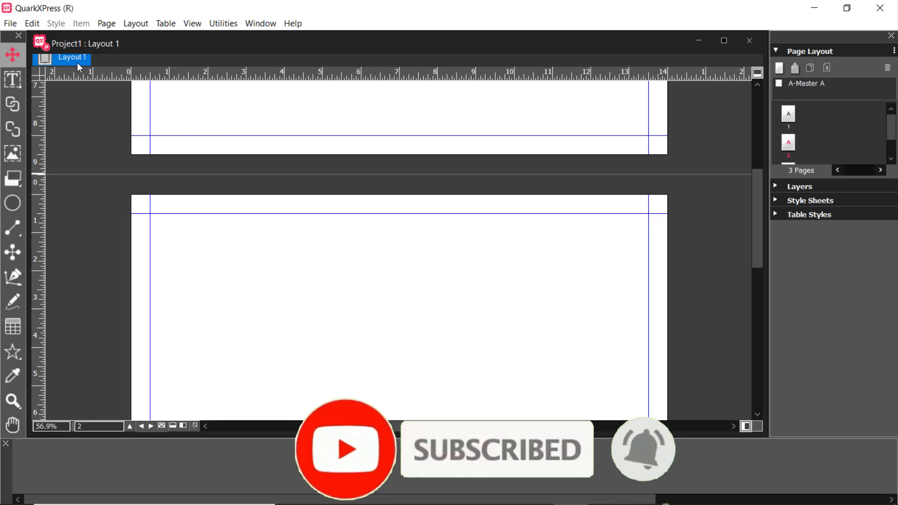
{"action": "scroll", "coordinate": [451, 234], "scroll_direction": "up", "scroll_amount": 5}
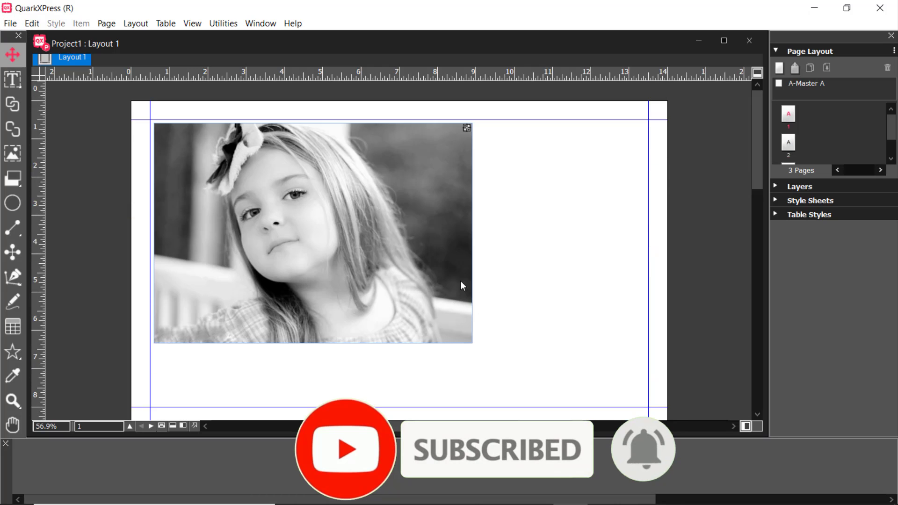